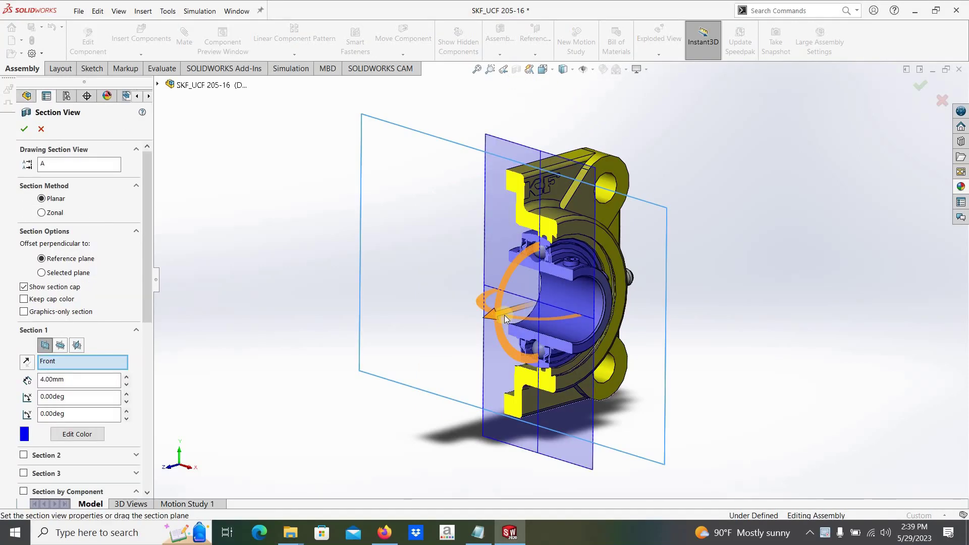
- Drag the section plane across the bearing, cancel Section View and rotate the model to the front
left_click_drag(495, 316, 384, 345)
left_click(944, 100)
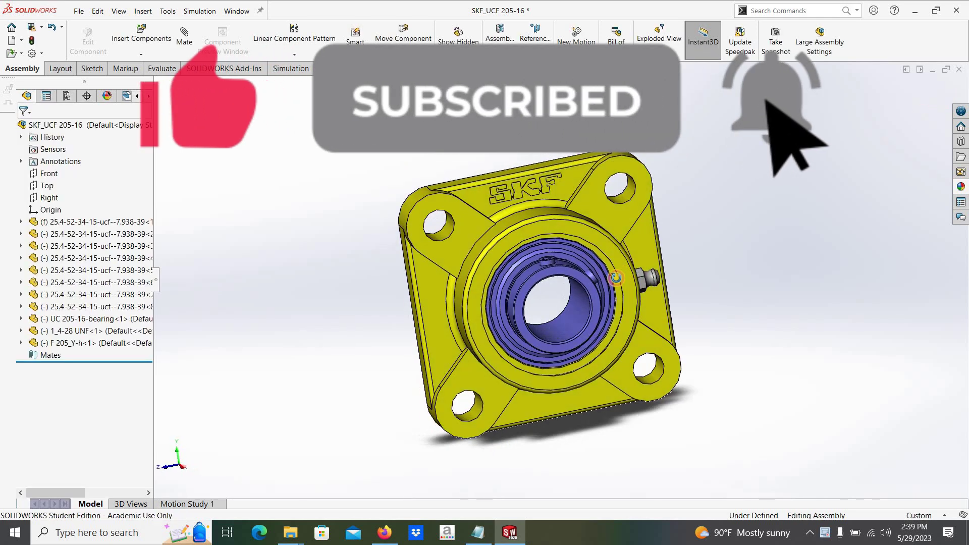
left_click_drag(581, 303, 258, 370)
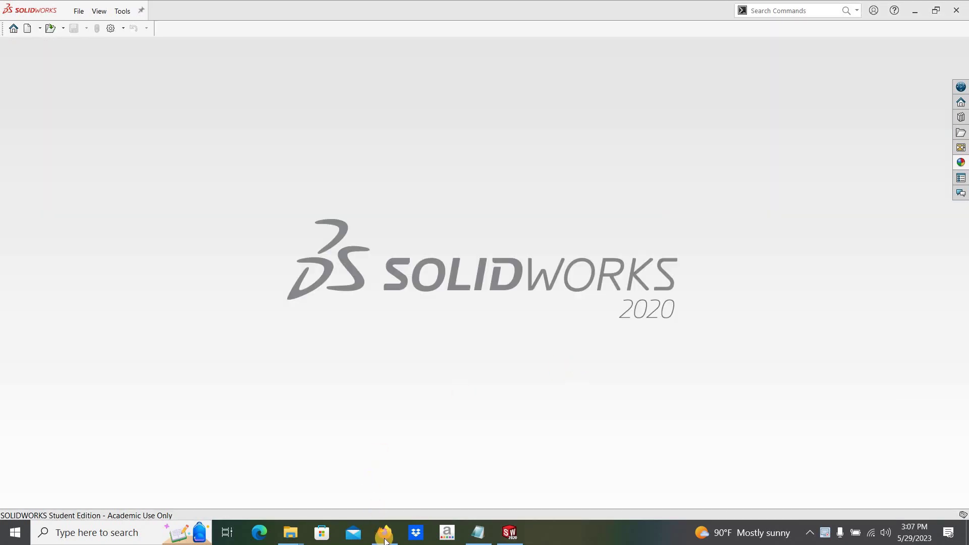
left_click(384, 533)
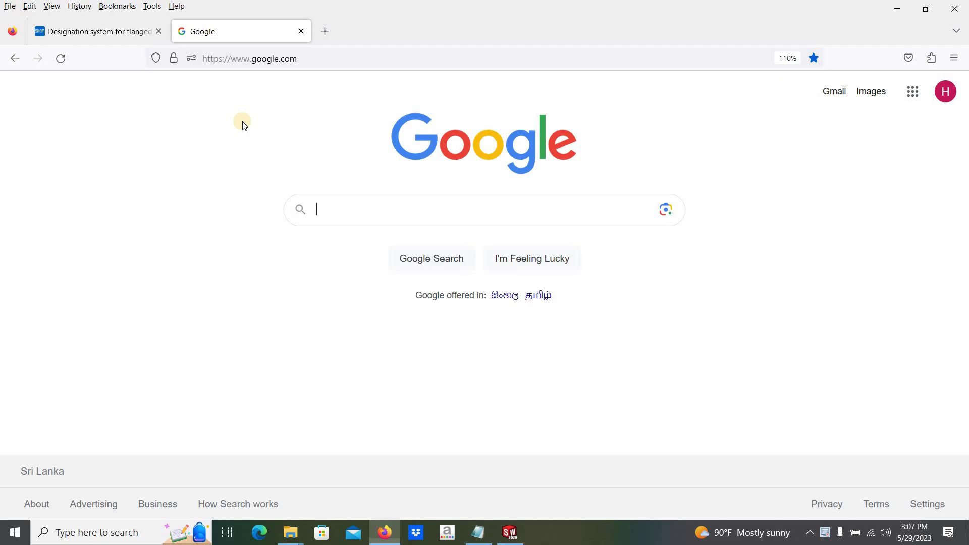
left_click(299, 56)
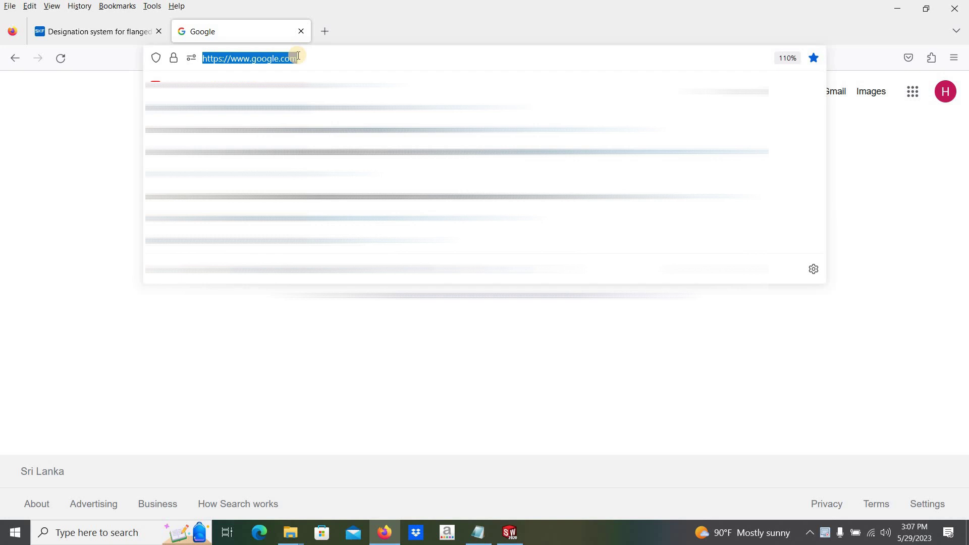
type("www")
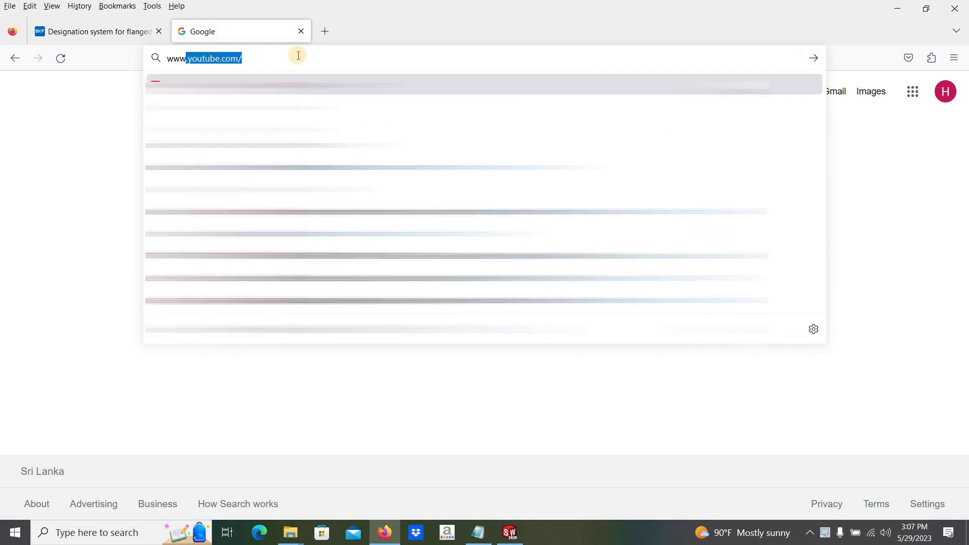
type(".skf.com/in")
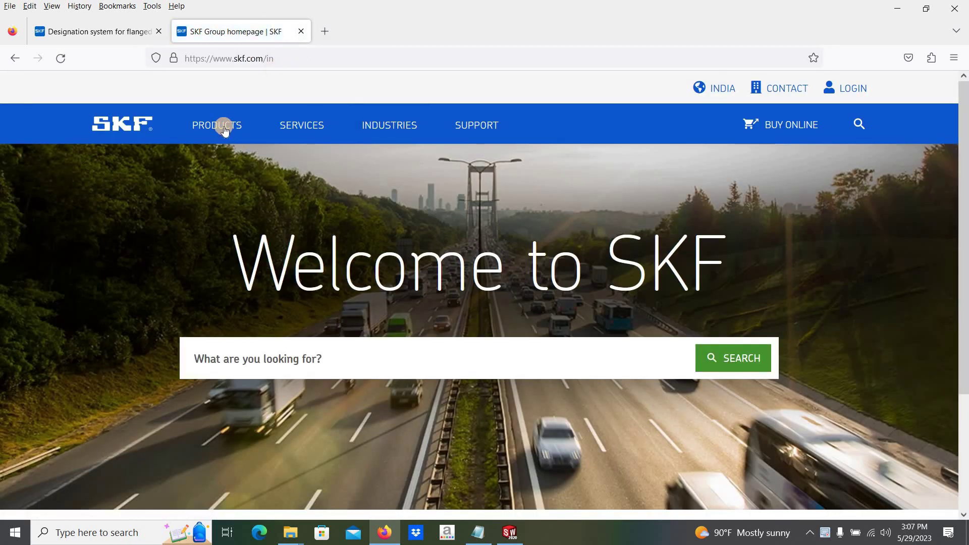
- Navigate PRODUCTS > Mounted bearings and housings > Ball bearing units > Flanged ball bearing units
left_click(222, 130)
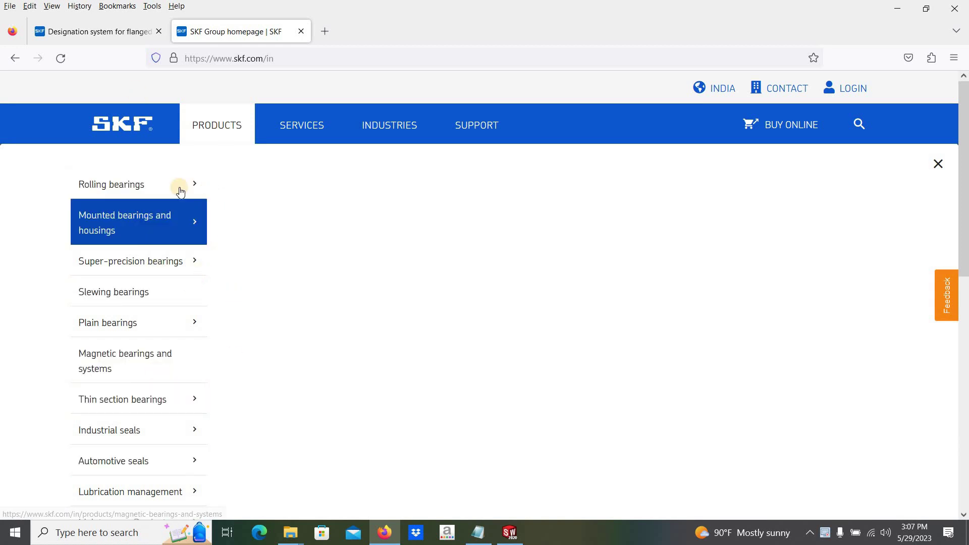
scroll(180, 188, "down", 8)
scroll(136, 278, "up", 4)
scroll(131, 283, "up", 4)
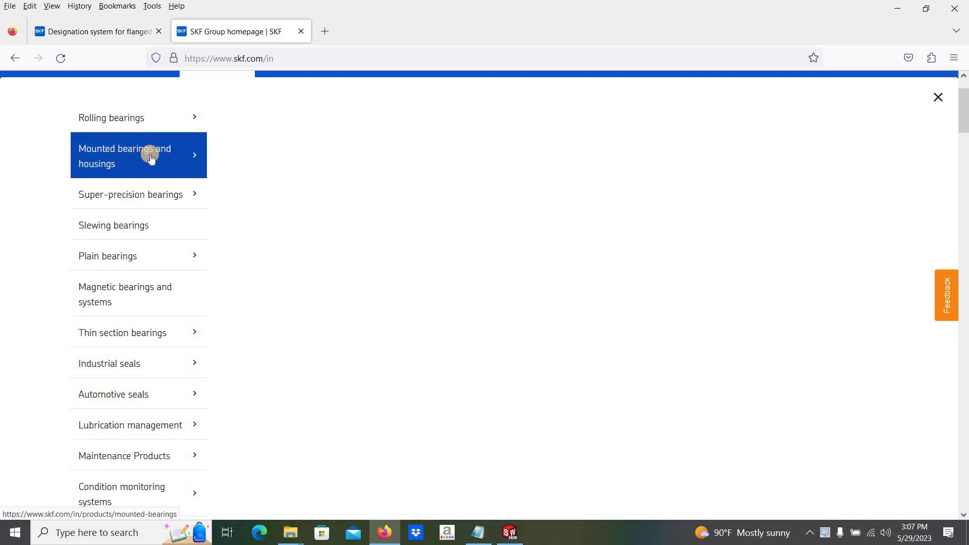
left_click(193, 160)
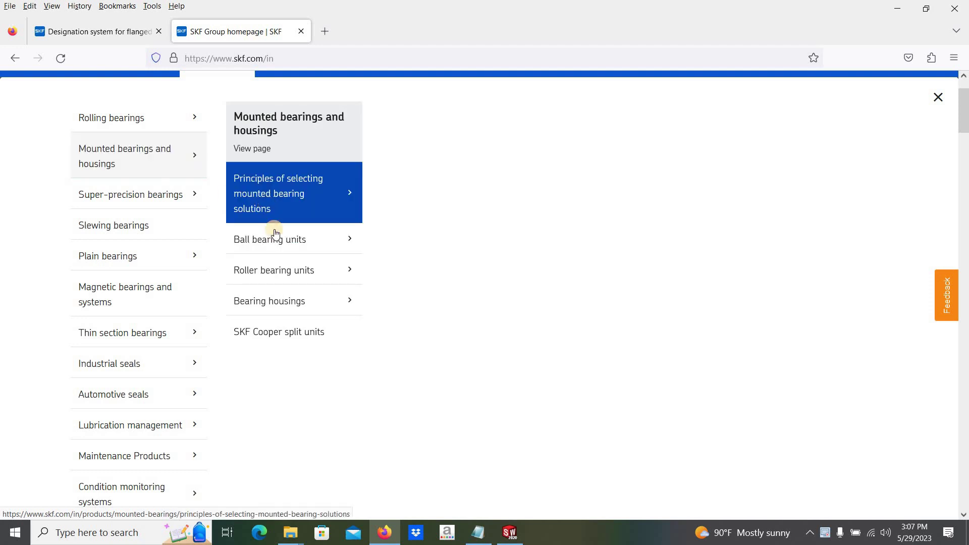
left_click(347, 239)
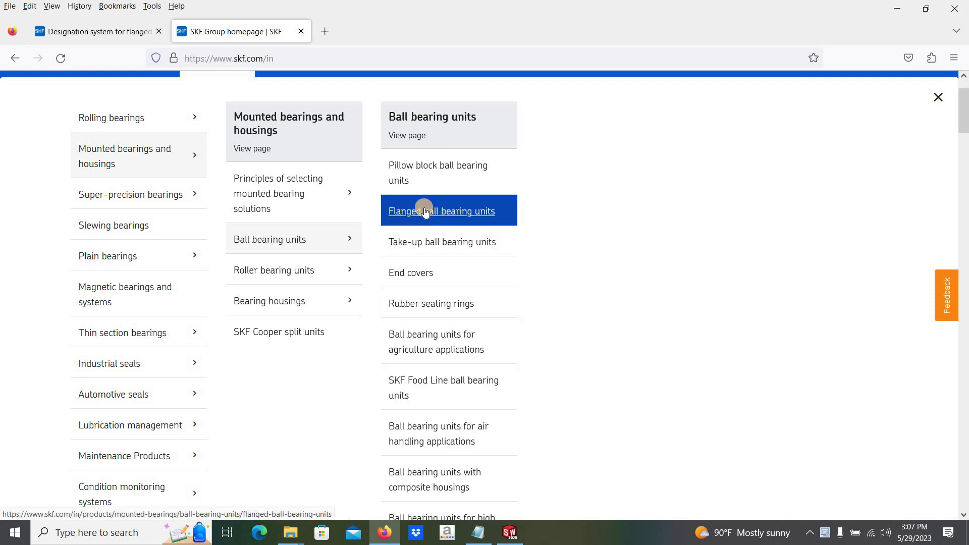
left_click(444, 216)
- Expand the Square units table and scroll through its filters and 517 results
scroll(263, 323, "down", 2)
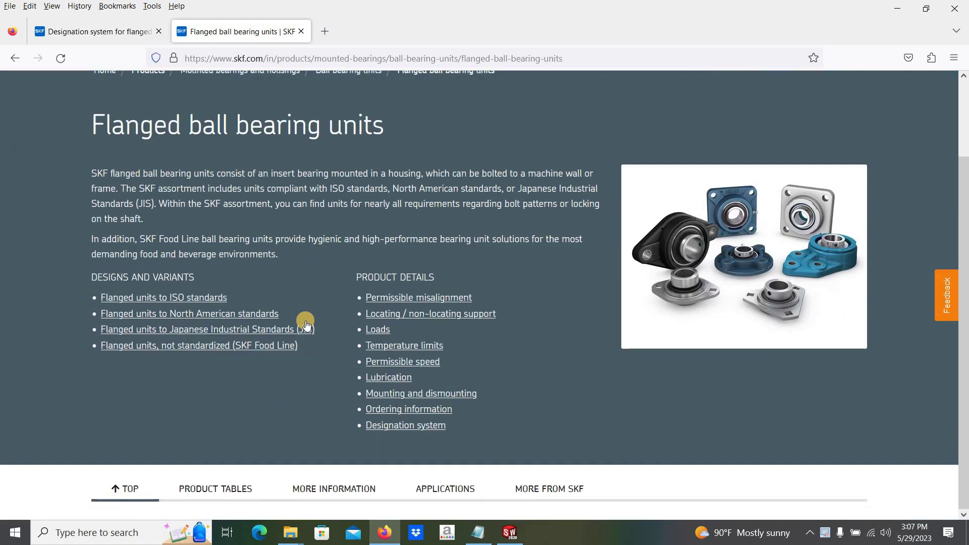
scroll(253, 339, "down", 5)
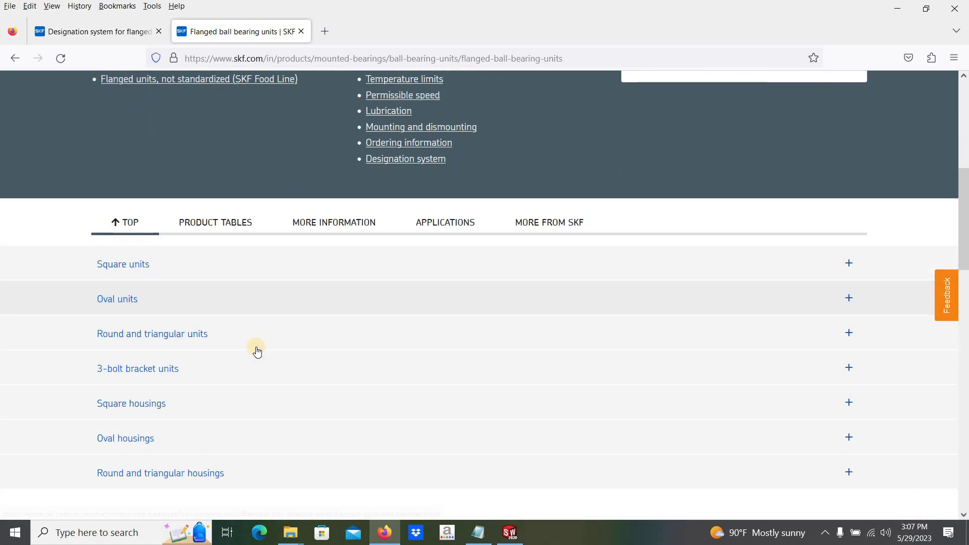
scroll(256, 347, "down", 4)
scroll(257, 346, "up", 9)
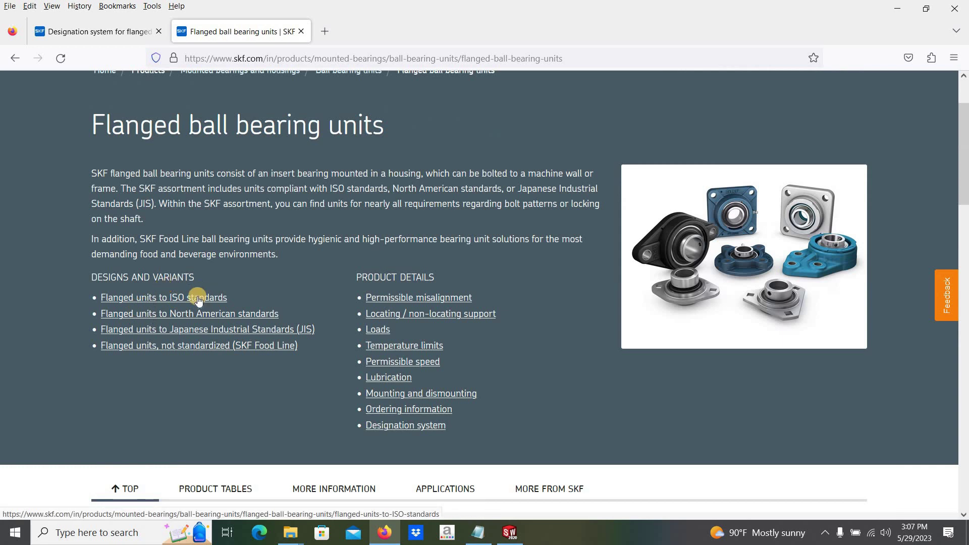
scroll(198, 301, "down", 5)
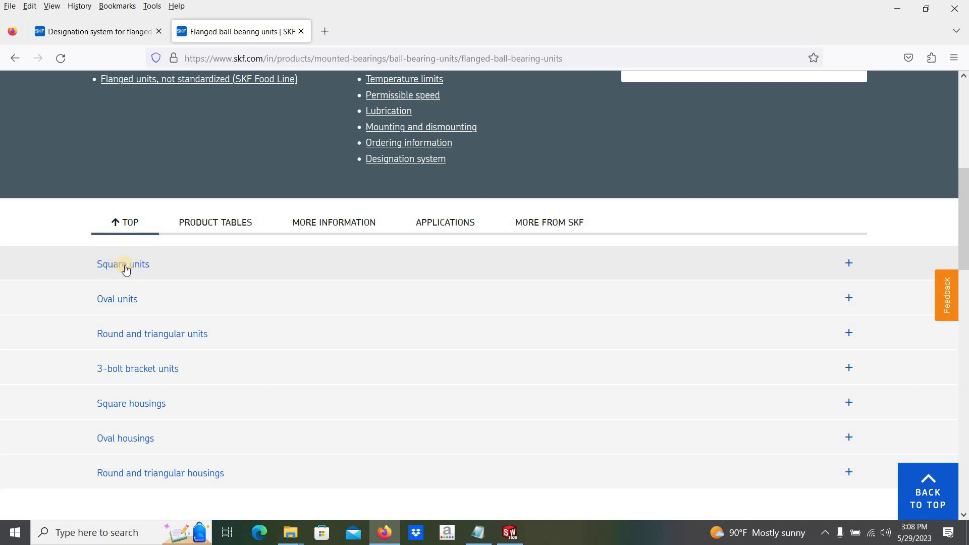
left_click(126, 270)
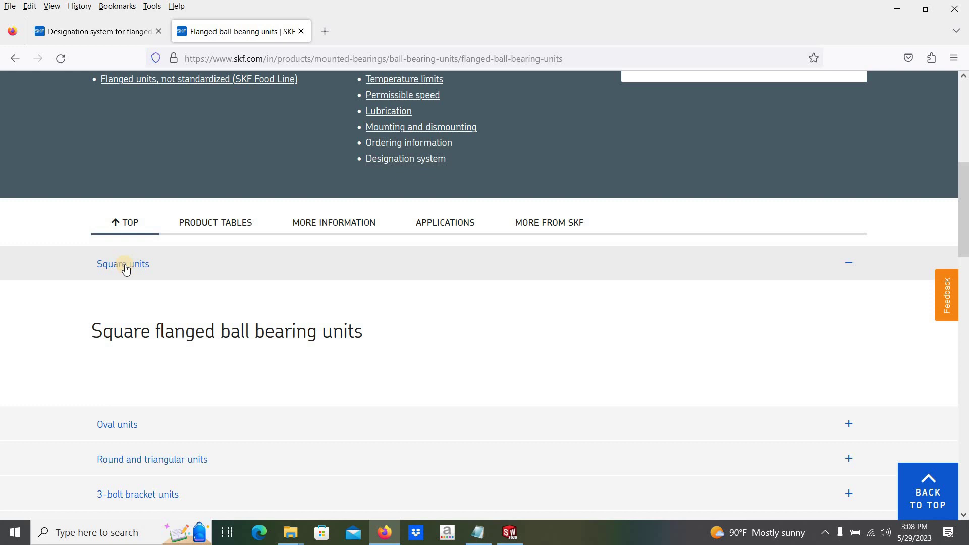
scroll(351, 349, "down", 4)
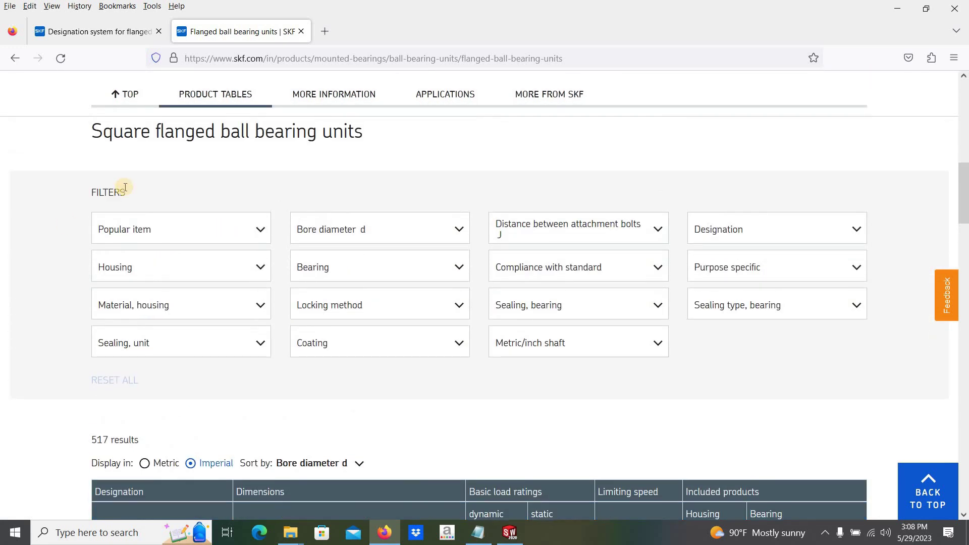
scroll(88, 373, "down", 5)
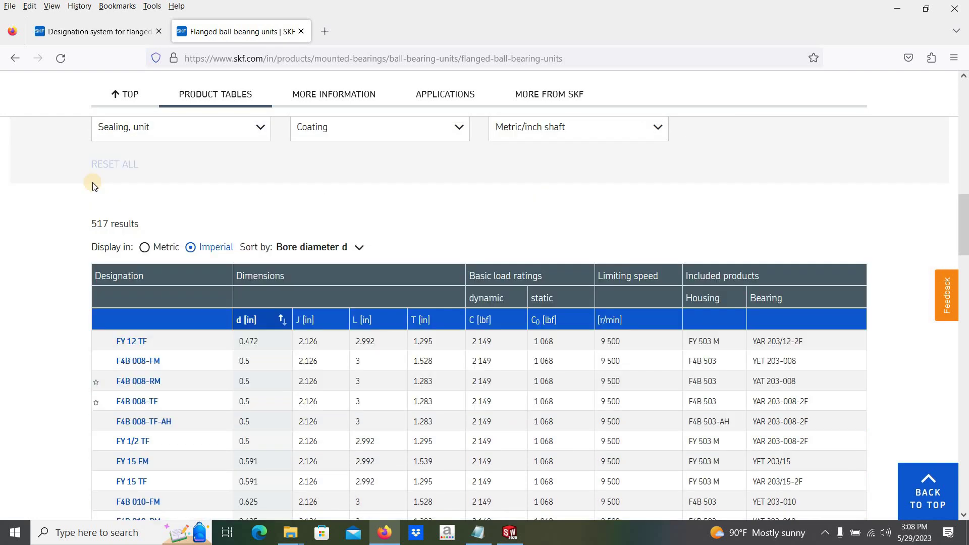
scroll(121, 226, "up", 8)
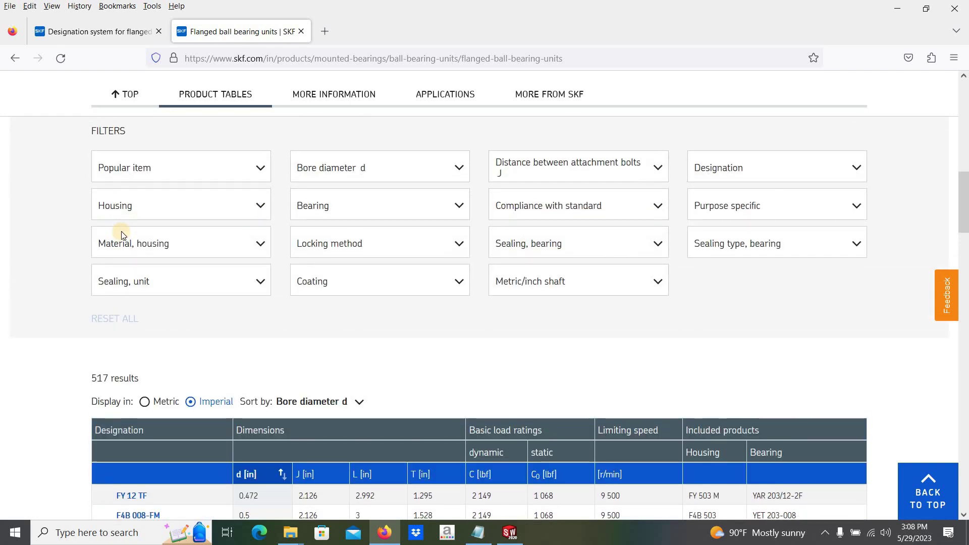
scroll(250, 286, "down", 10)
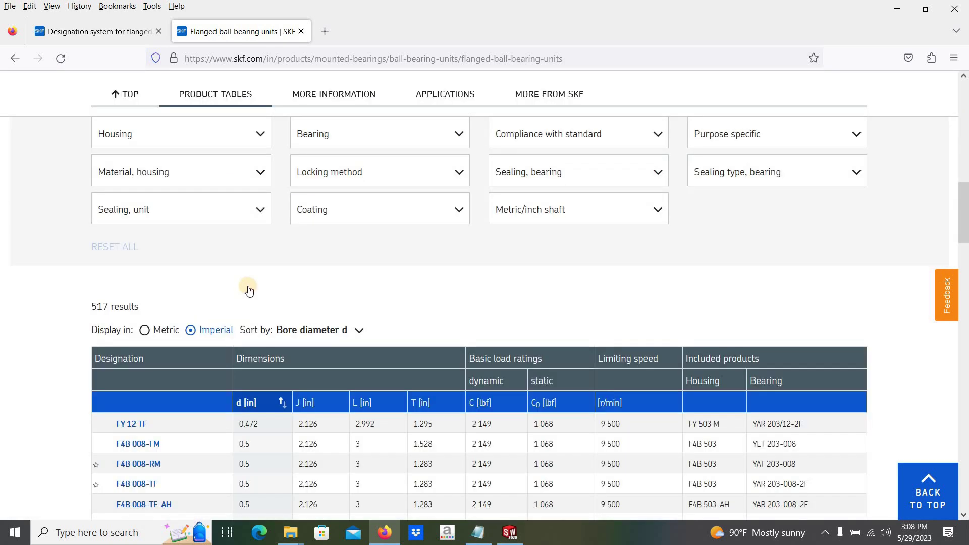
scroll(84, 167, "up", 3)
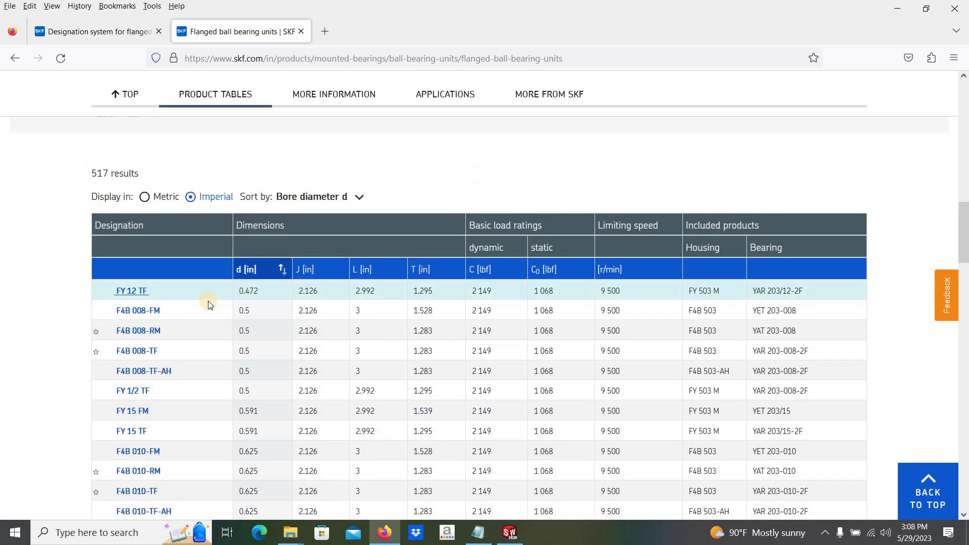
scroll(215, 305, "up", 5)
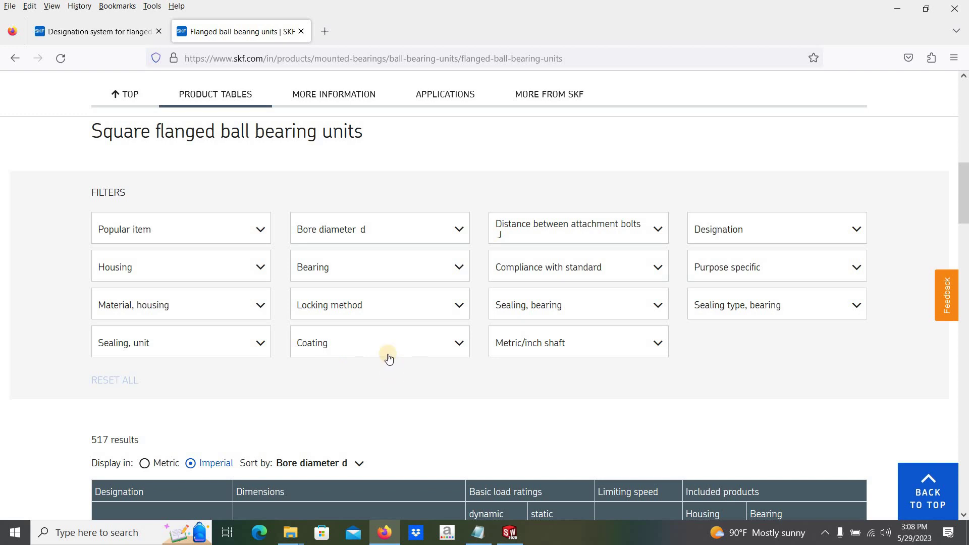
- Set the bore diameter range filter to 1 in
left_click(459, 230)
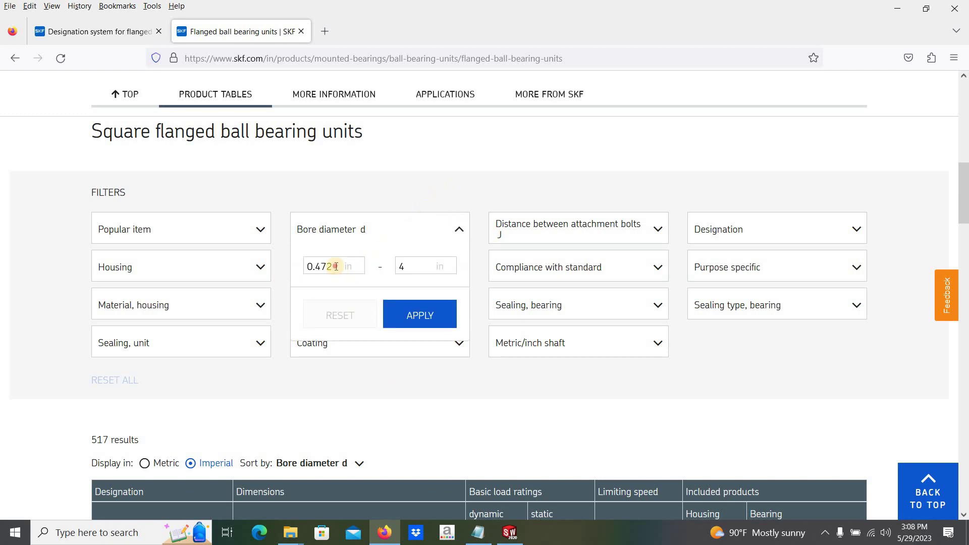
left_click_drag(336, 266, 205, 268)
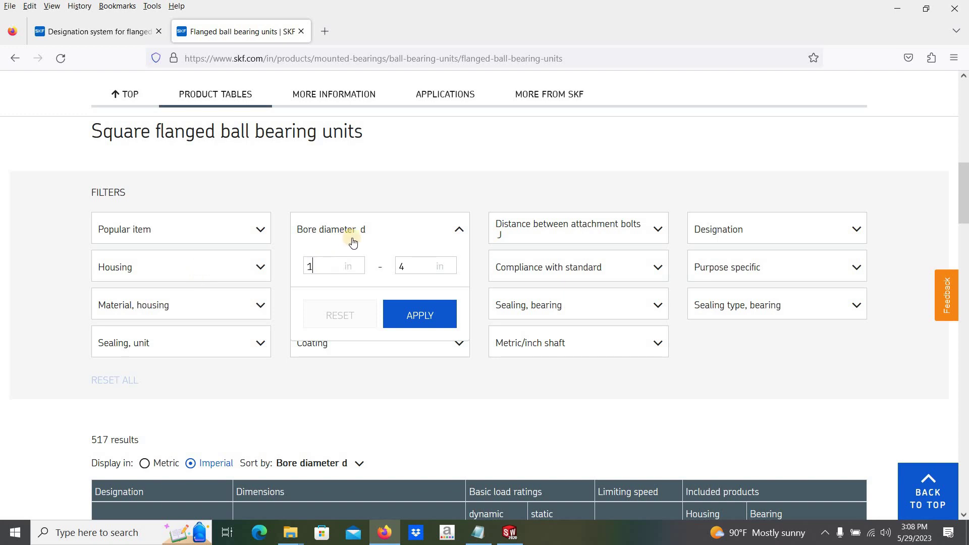
left_click(412, 263)
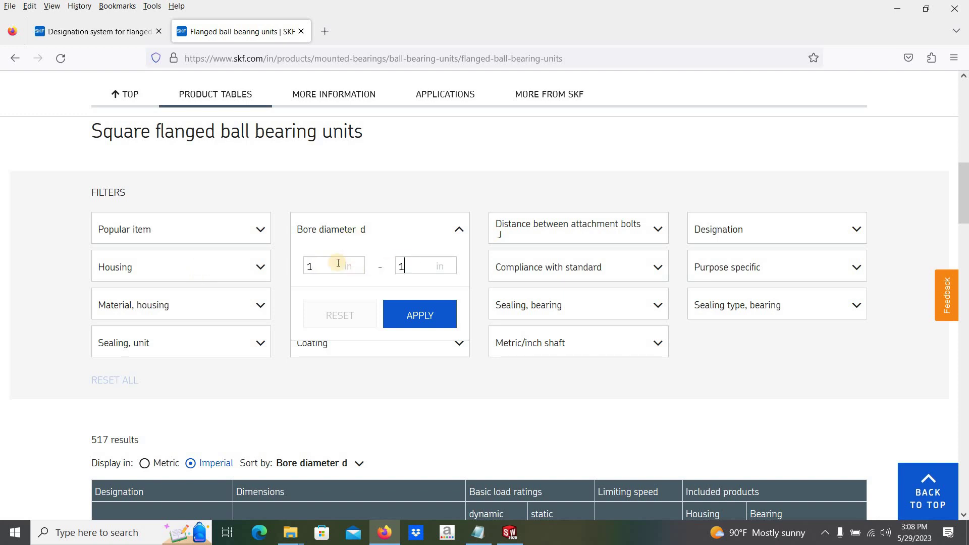
left_click(419, 318)
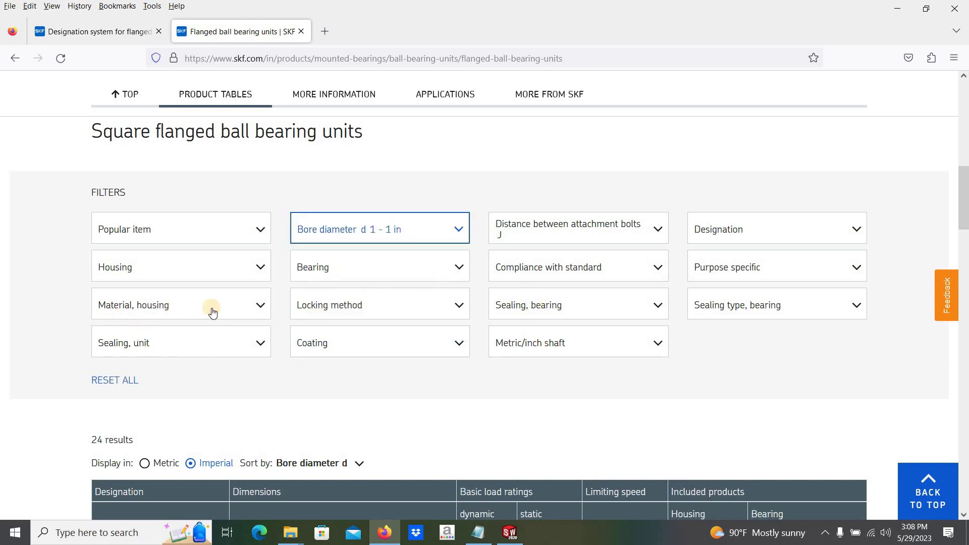
- Filter to cast iron housings, set-screw locking, material handling applications and inch shafts
left_click(259, 306)
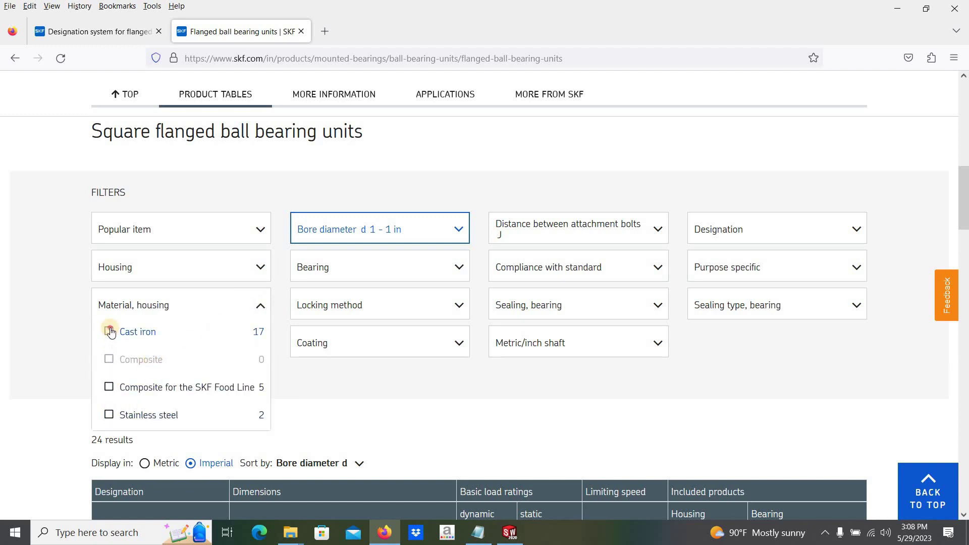
left_click(110, 332)
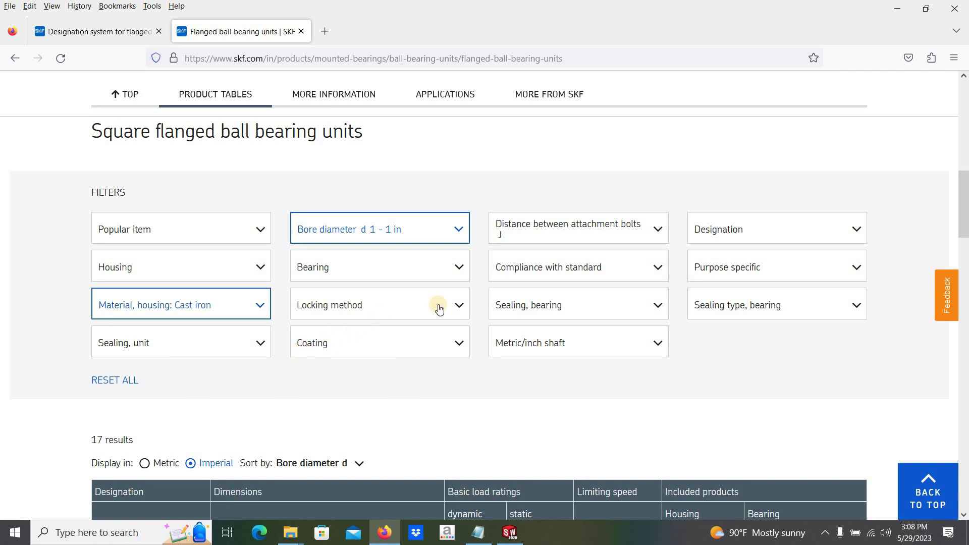
left_click(459, 306)
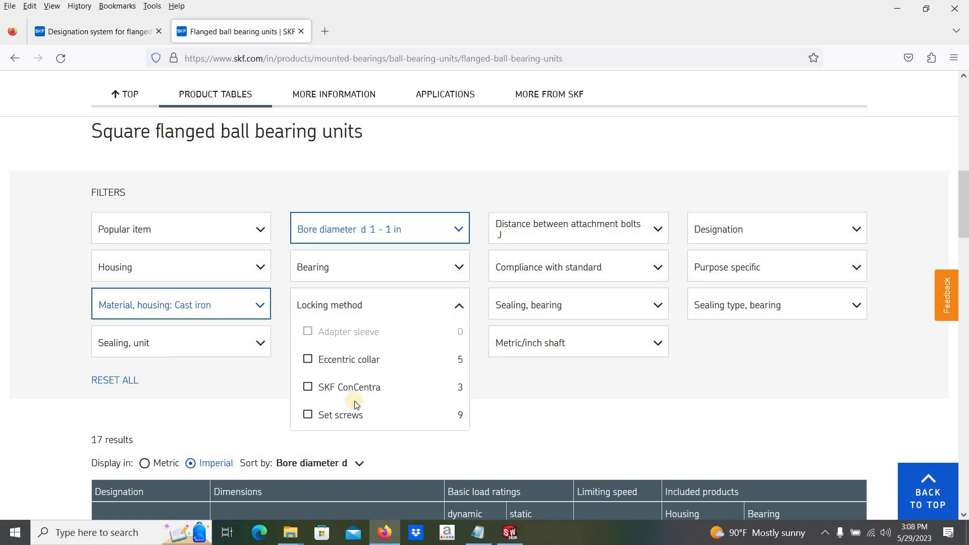
left_click(327, 416)
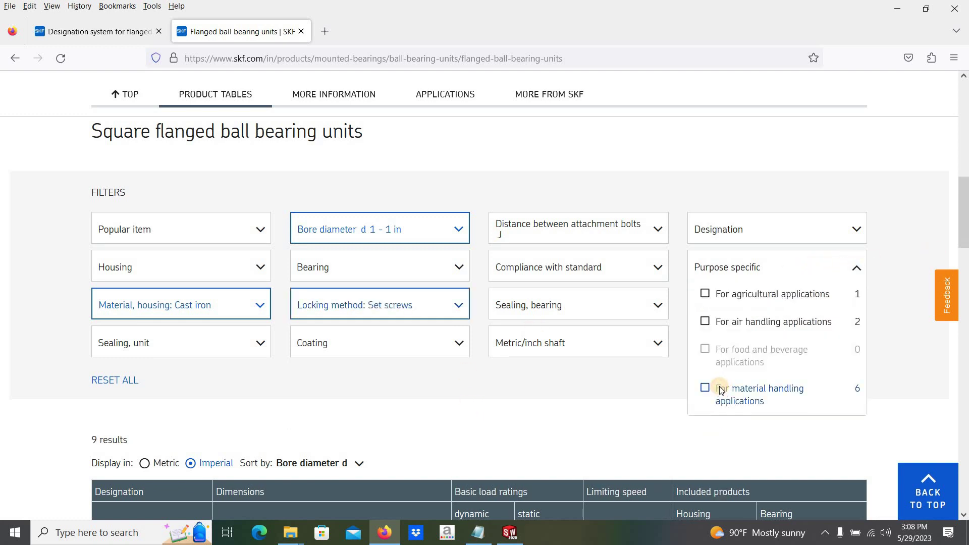
left_click(719, 388)
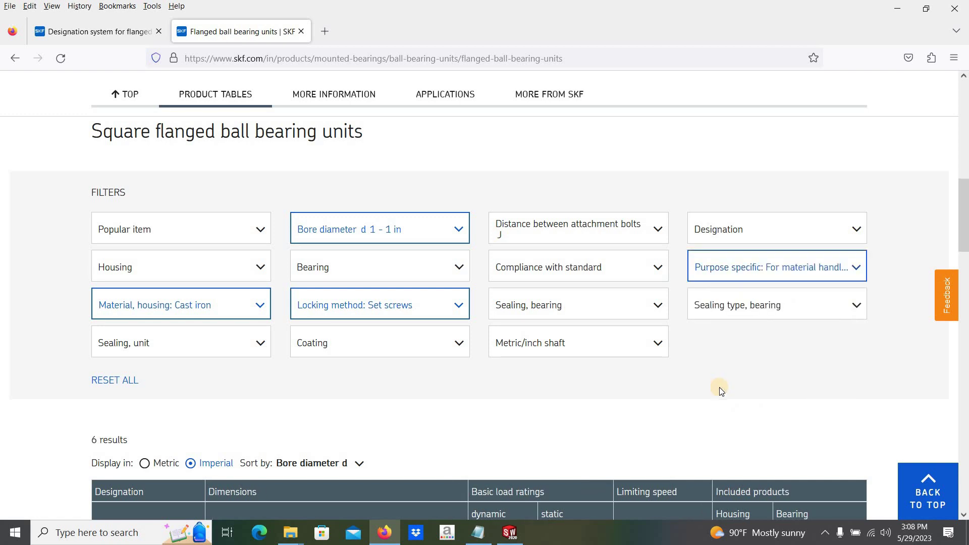
left_click(649, 345)
left_click(519, 369)
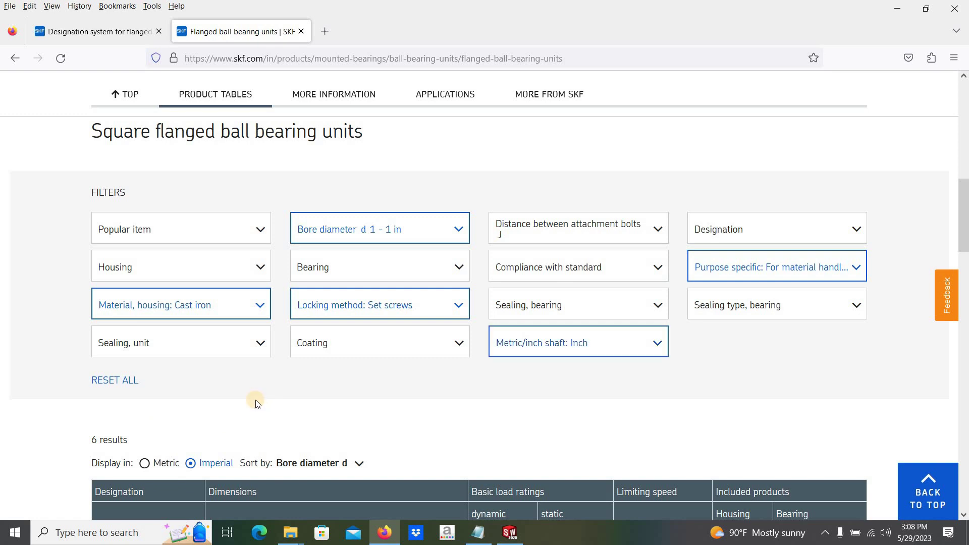
- Switch the results to metric units and back to imperial
scroll(186, 390, "down", 2)
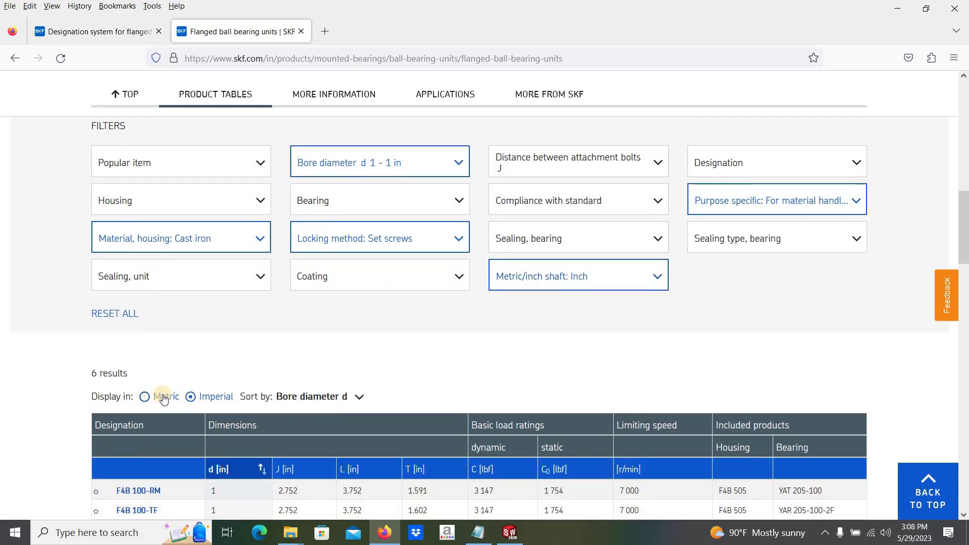
left_click(170, 397)
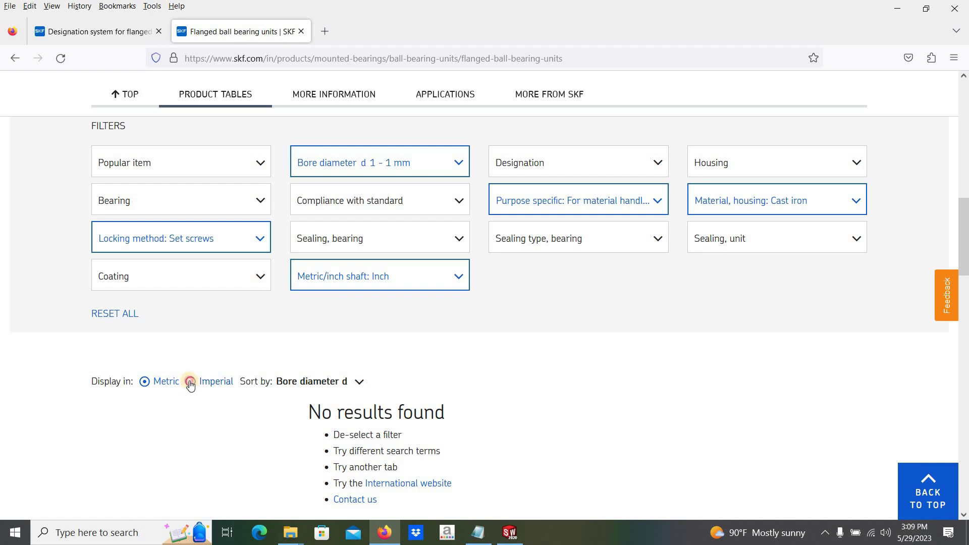
left_click(186, 396)
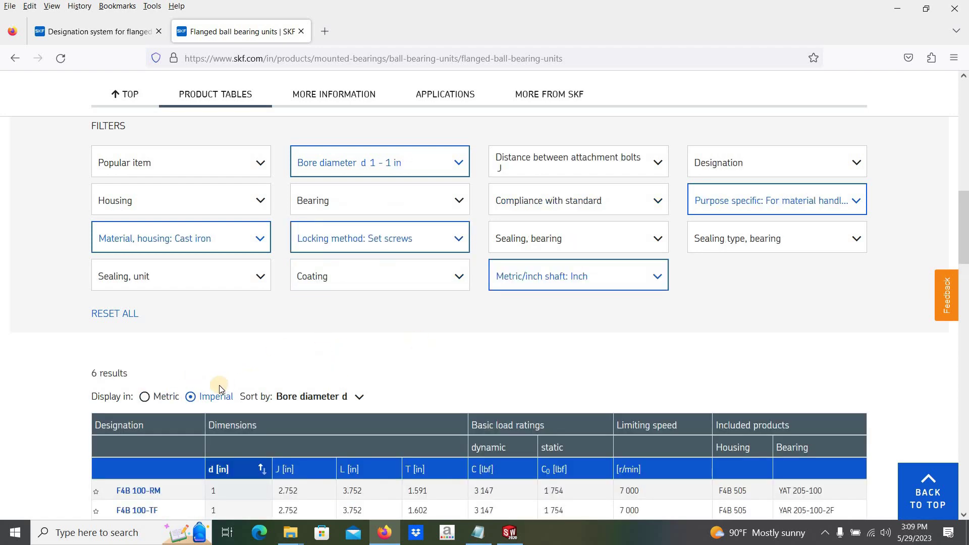
scroll(334, 340, "down", 5)
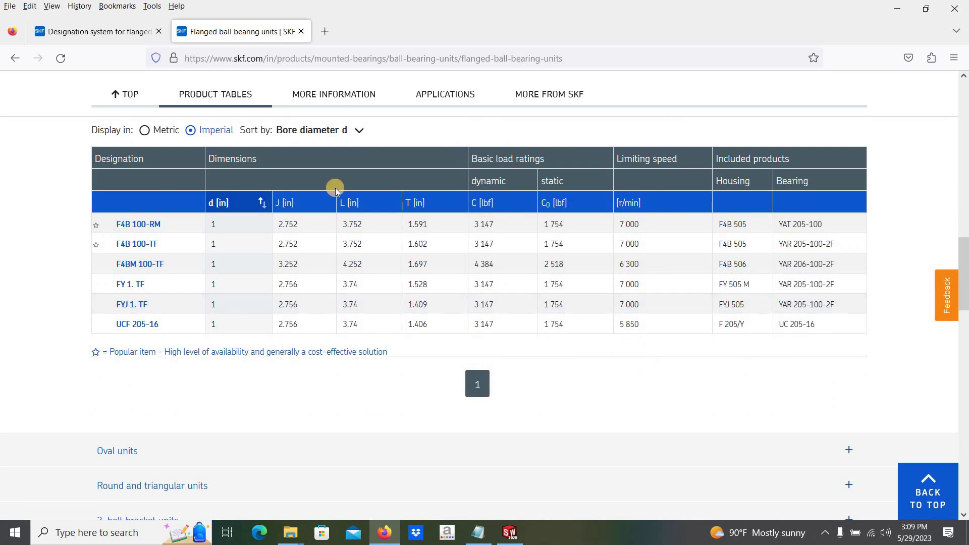
scroll(117, 175, "up", 1)
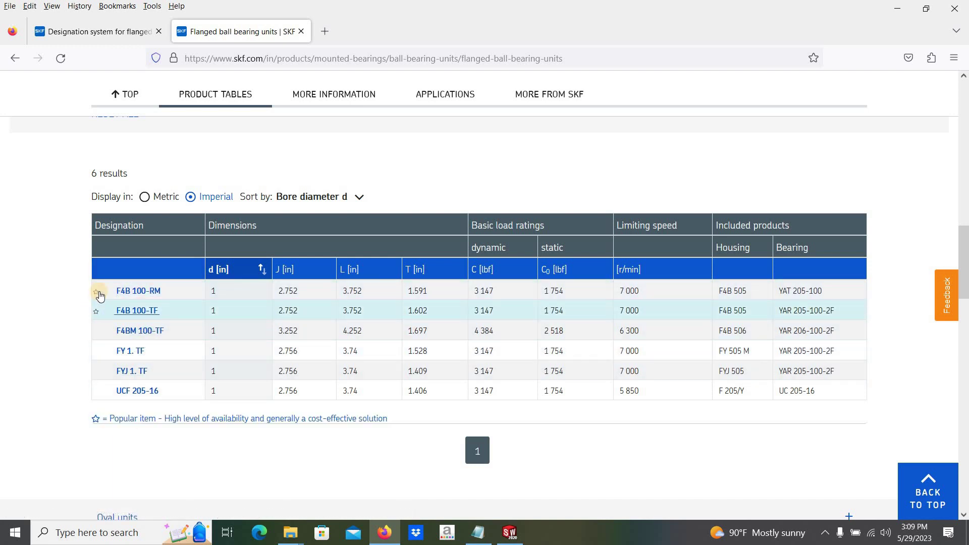
scroll(171, 236, "up", 3)
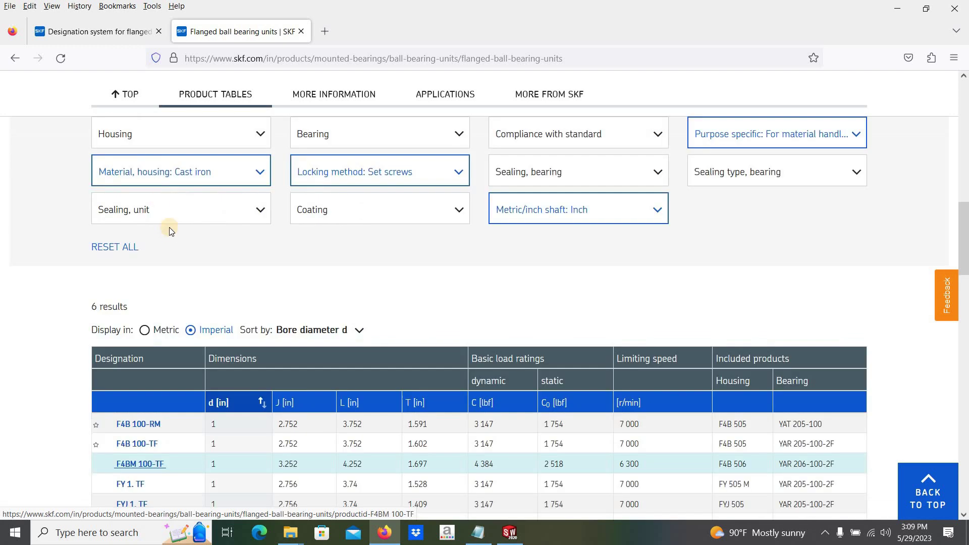
scroll(166, 234, "up", 3)
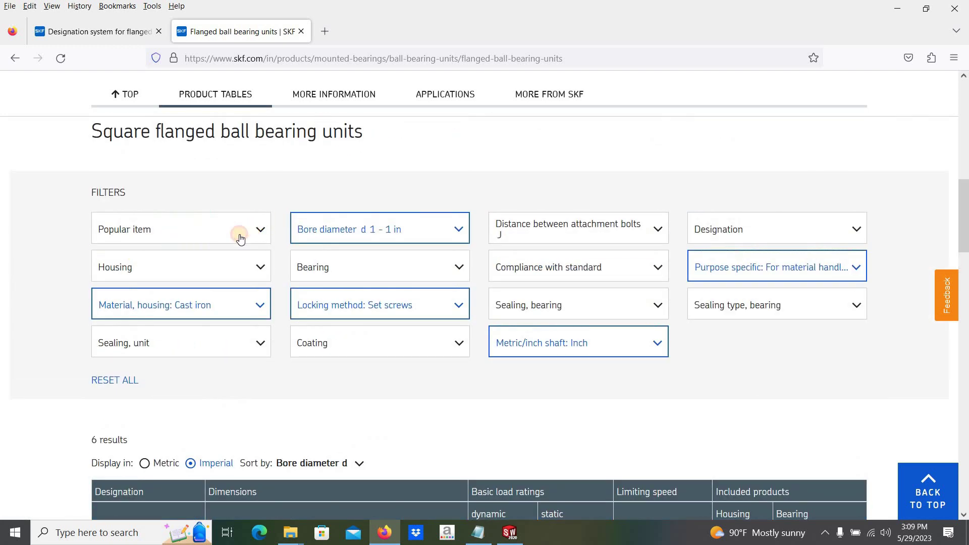
- Apply the Popular item: Yes filter, then remove it again, leaving 6 results
left_click(164, 244)
left_click(110, 256)
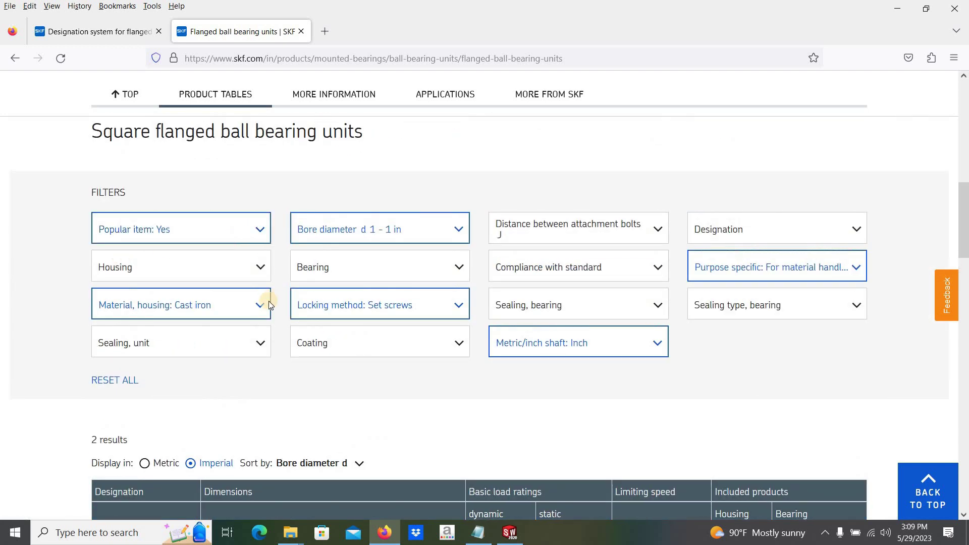
scroll(161, 361, "down", 5)
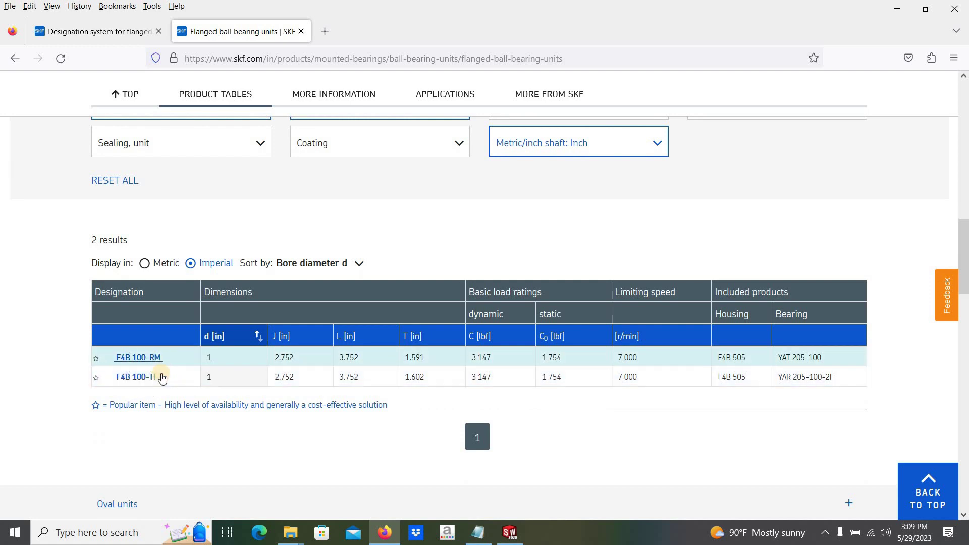
scroll(255, 262, "up", 5)
left_click(260, 295)
left_click(134, 322)
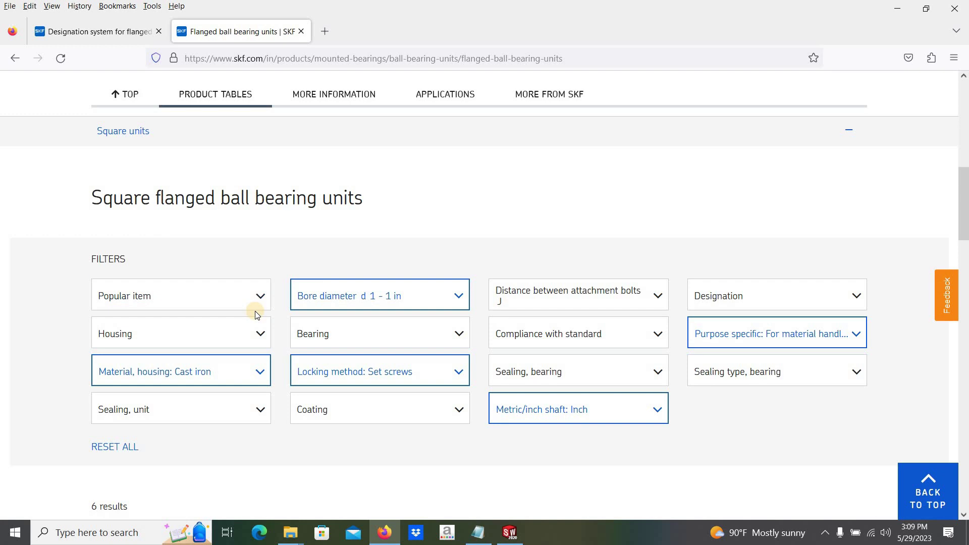
- Scroll to the UCF 205-16 designation link in the results and open it
scroll(256, 309, "down", 5)
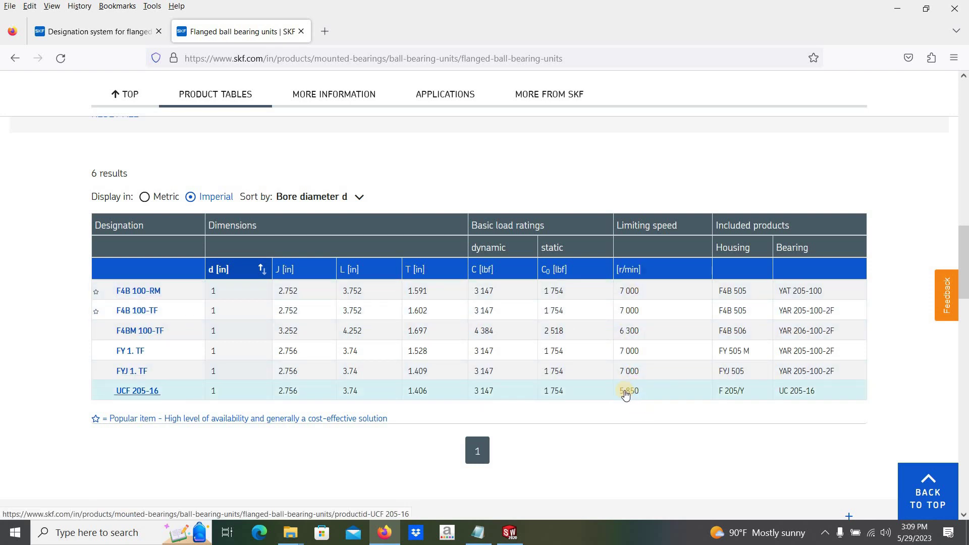
left_click(135, 393)
- Highlight the 16 code on the UCF 205-16 page, then read the designation system's size table
left_click(139, 391)
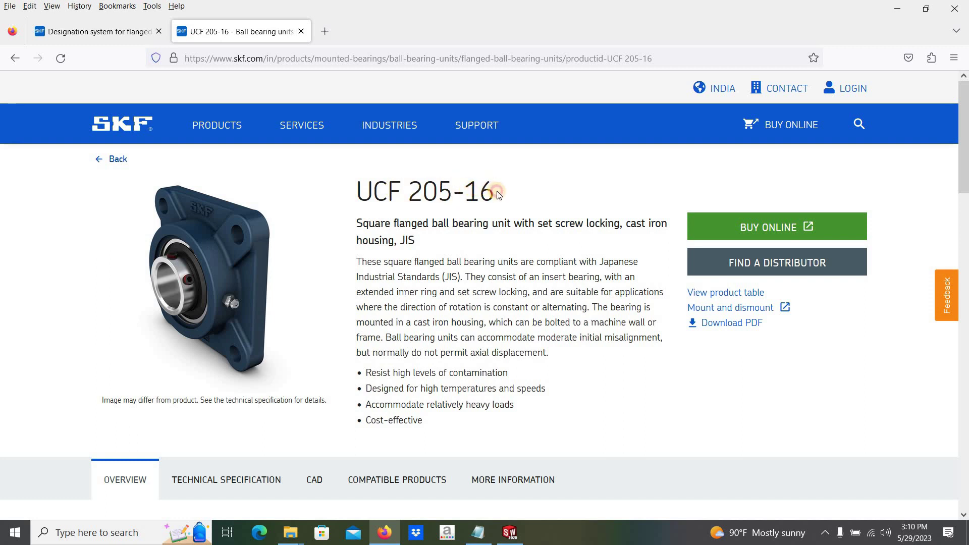
left_click_drag(493, 190, 465, 190)
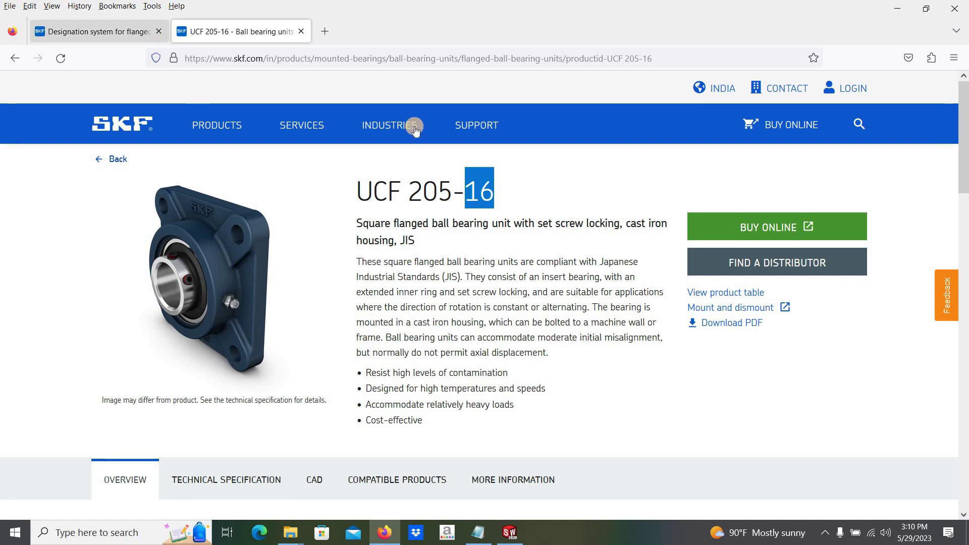
left_click(96, 34)
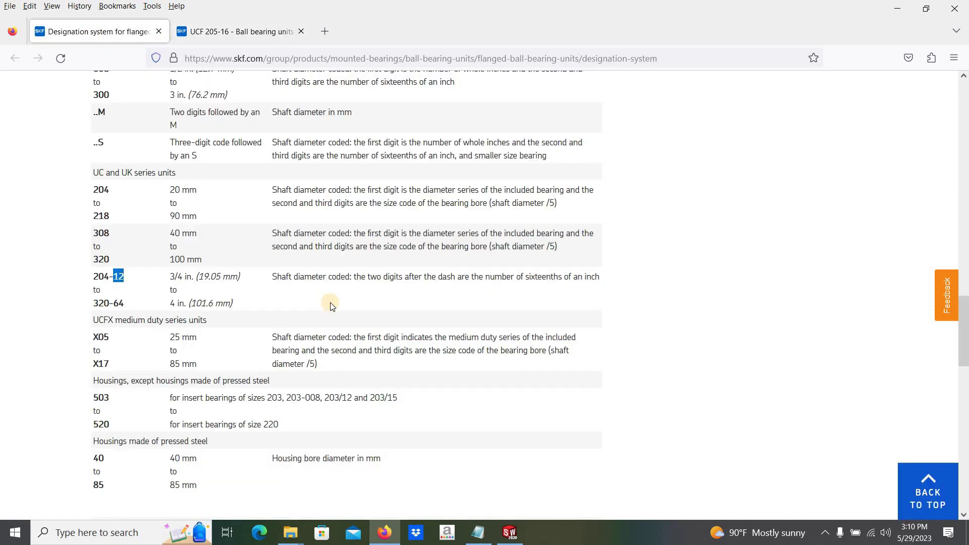
scroll(325, 296, "up", 20)
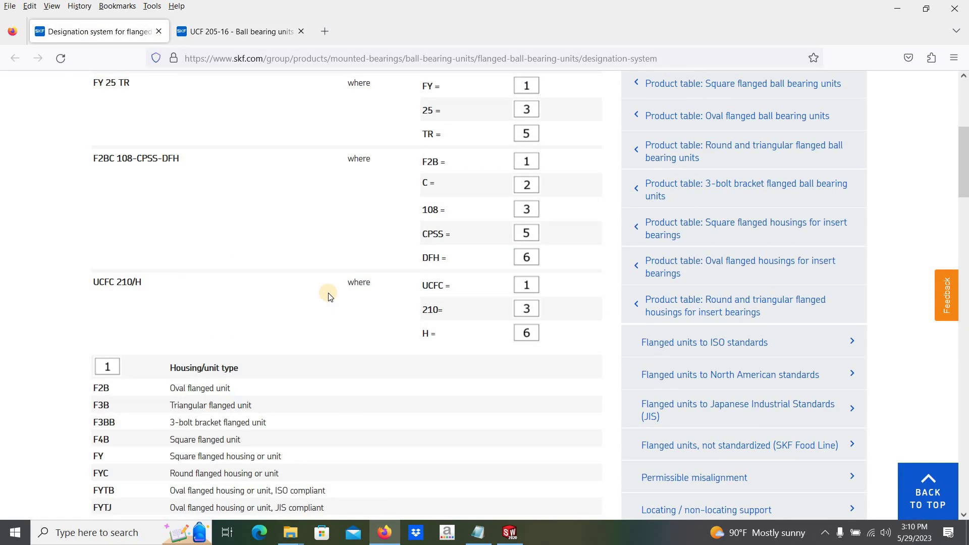
scroll(151, 281, "down", 3)
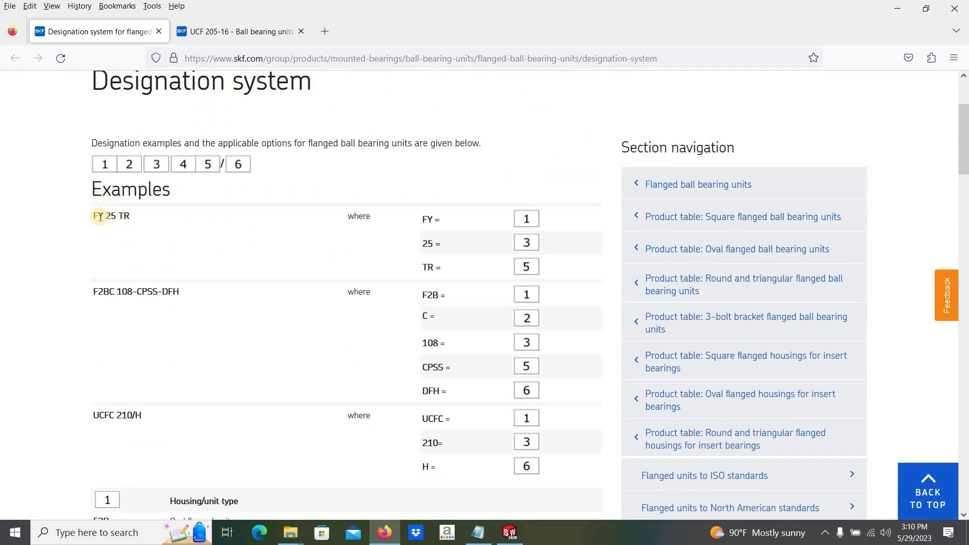
scroll(190, 313, "down", 9)
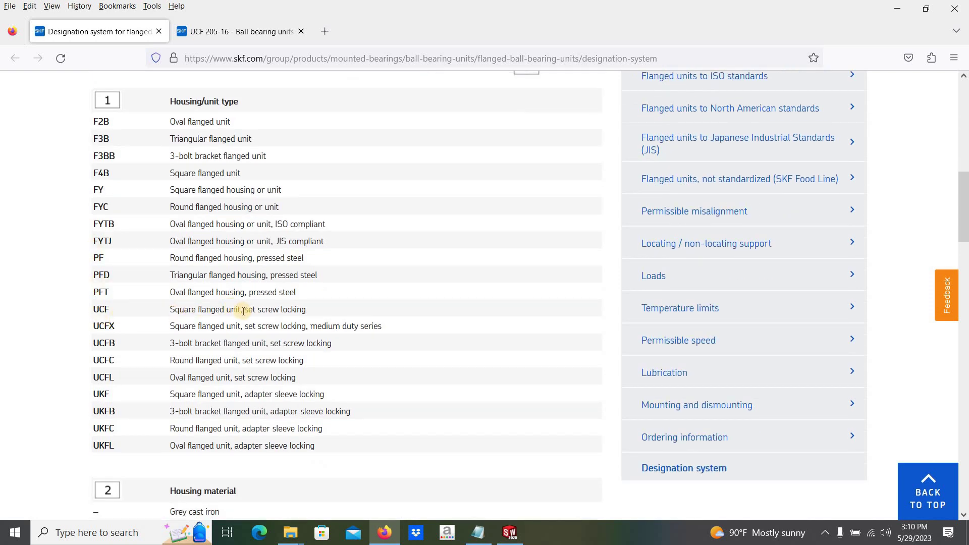
scroll(274, 317, "up", 10)
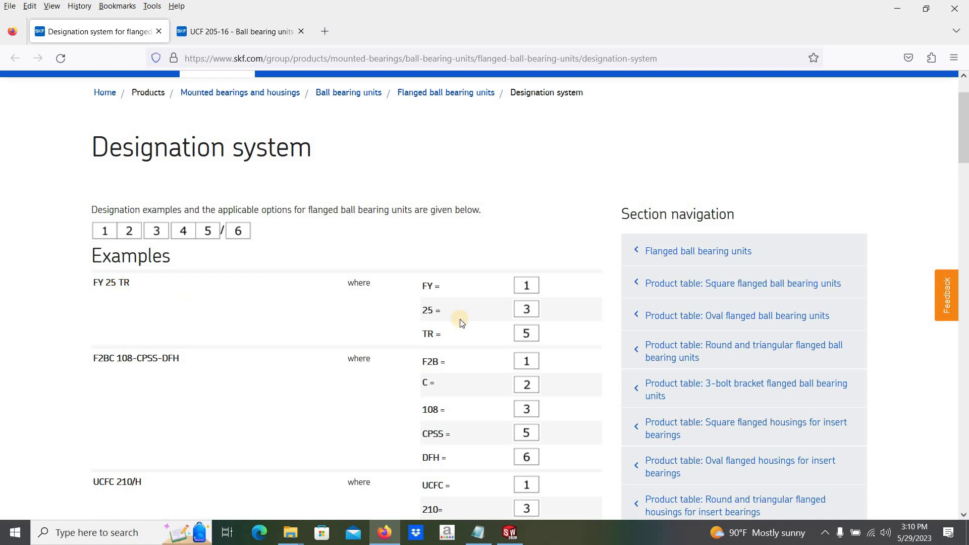
scroll(301, 327, "down", 15)
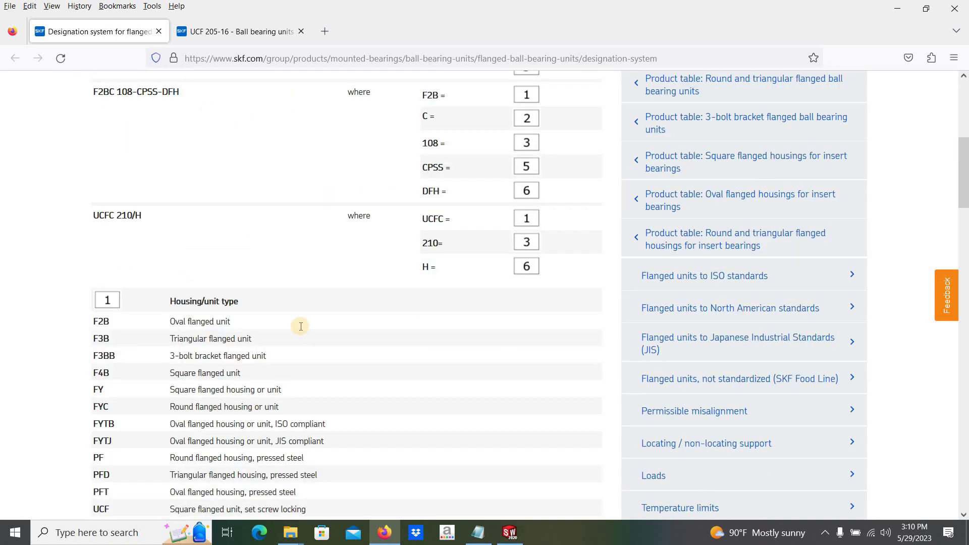
scroll(301, 327, "down", 7)
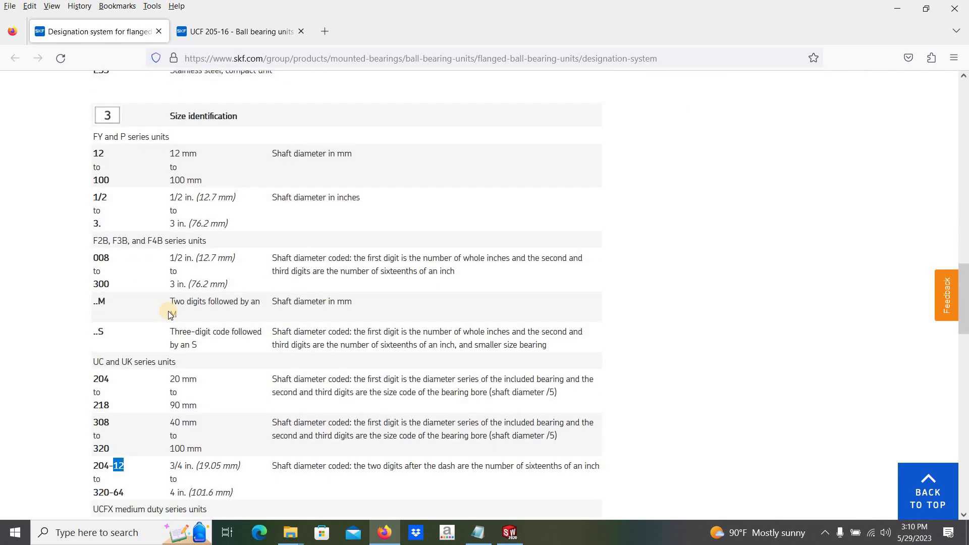
scroll(123, 395, "down", 3)
left_click(56, 276)
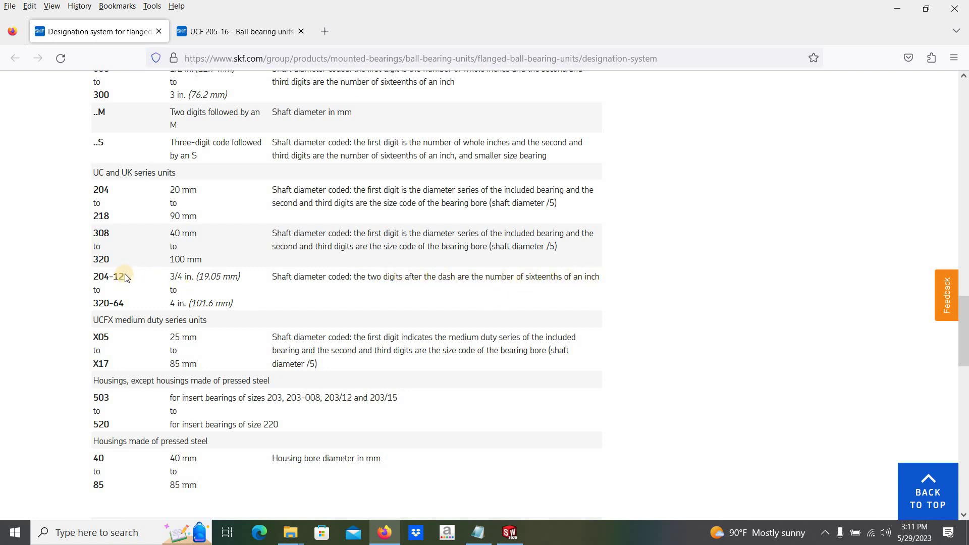
- Compare the 204-12 size code in the designation table with the 05 in the UCF 205-16 heading
left_click(243, 30)
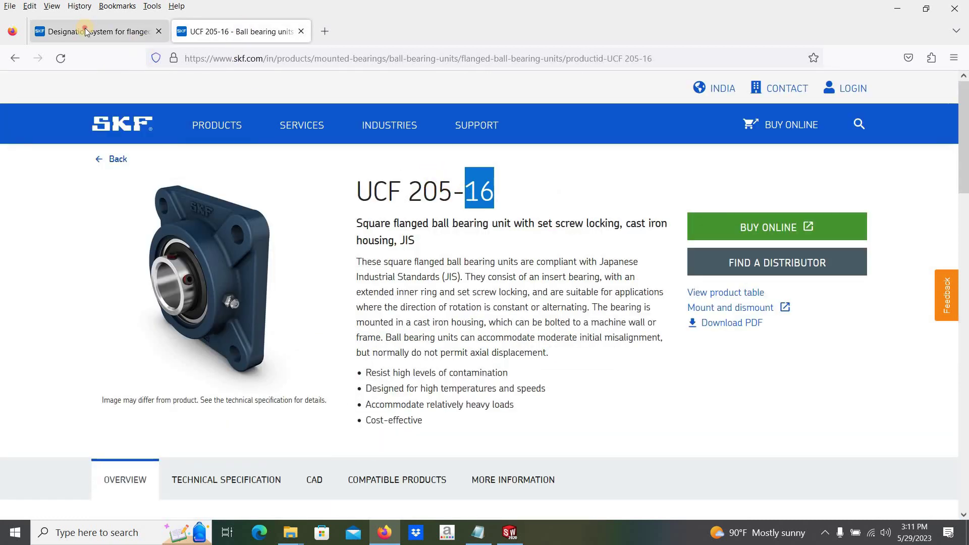
left_click(86, 30)
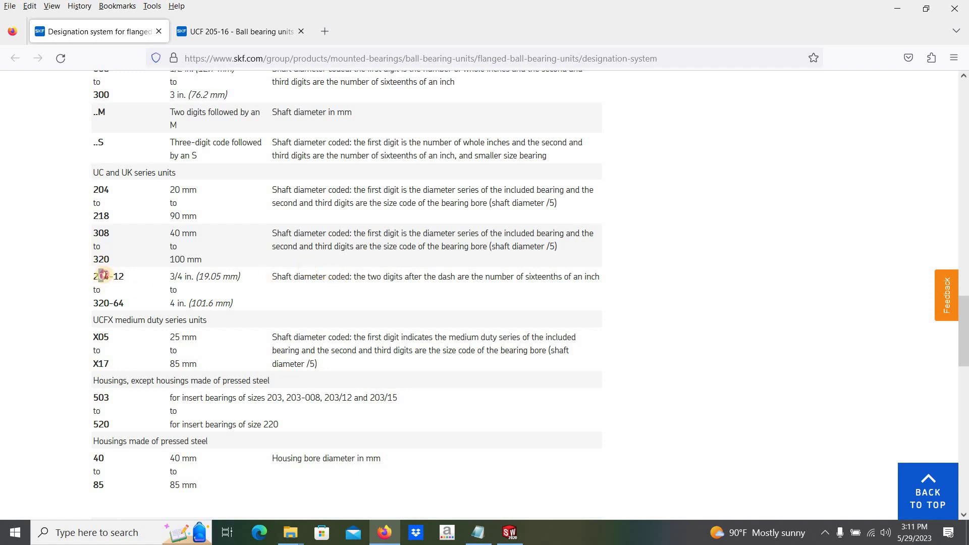
left_click_drag(105, 275, 99, 275)
left_click(207, 34)
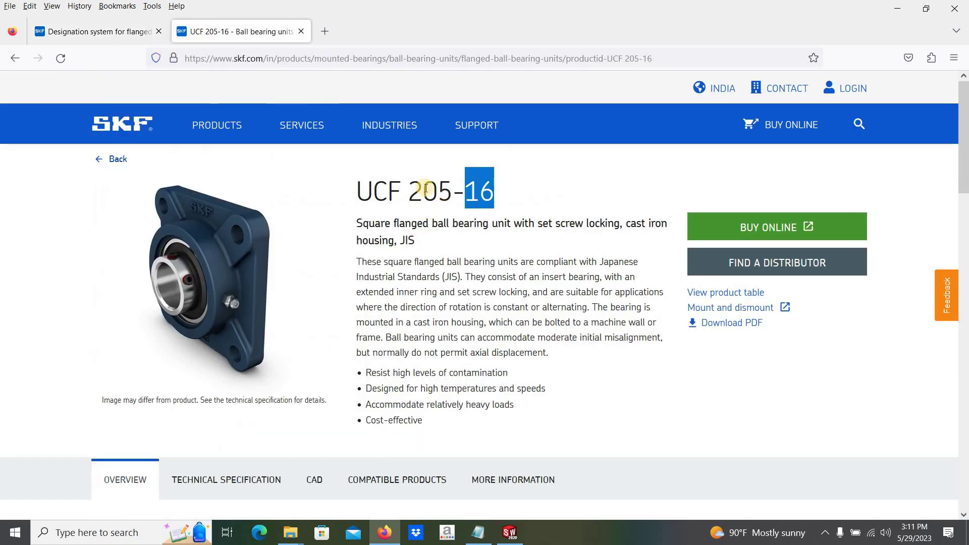
left_click_drag(423, 193, 449, 196)
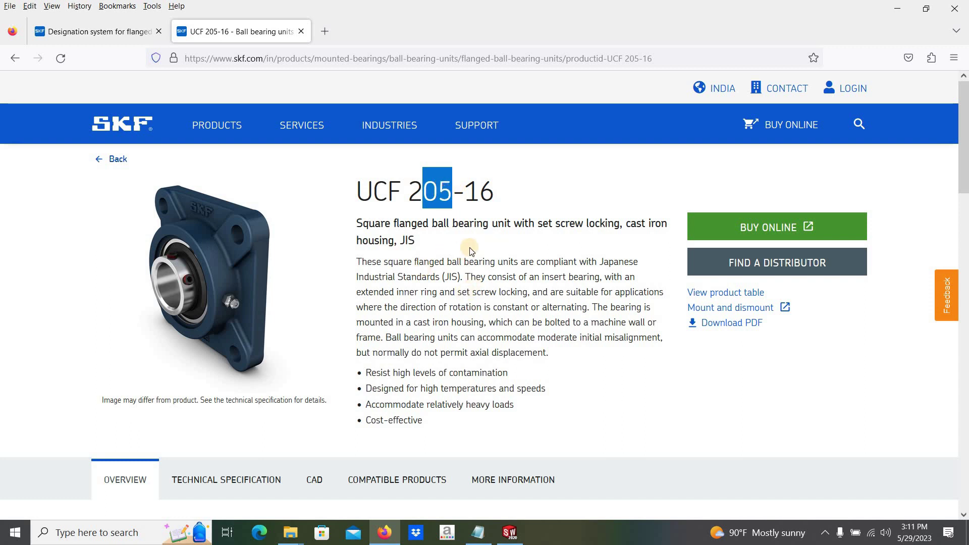
left_click(468, 200)
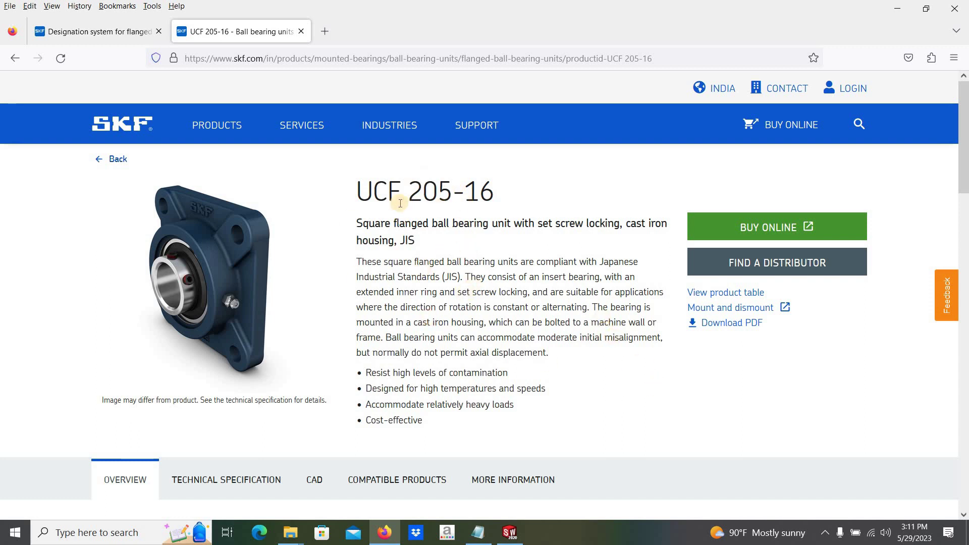
- Open the CAD section and preview the 3D model with the section cut and auto-rotate
scroll(477, 253, "down", 2)
scroll(270, 307, "down", 5)
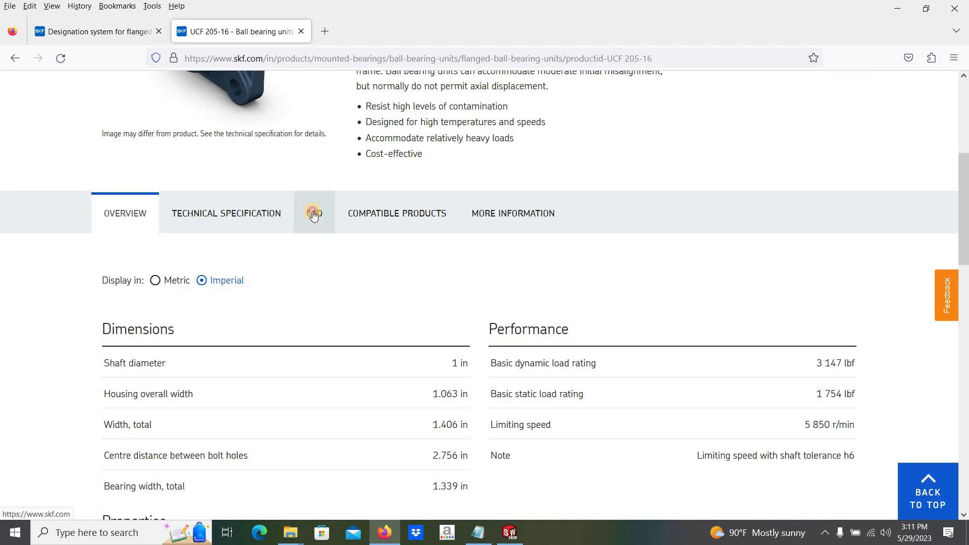
left_click(313, 214)
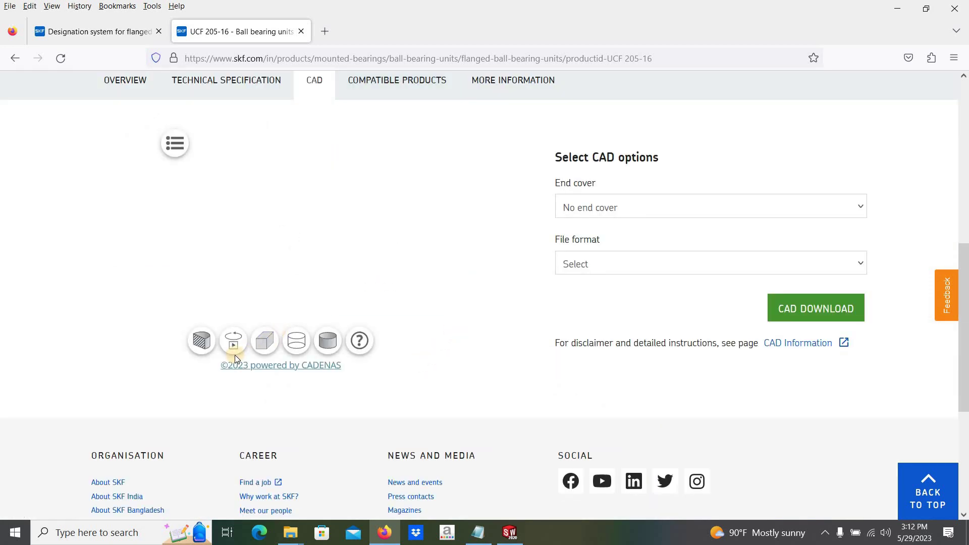
scroll(233, 373, "up", 1)
left_click(203, 413)
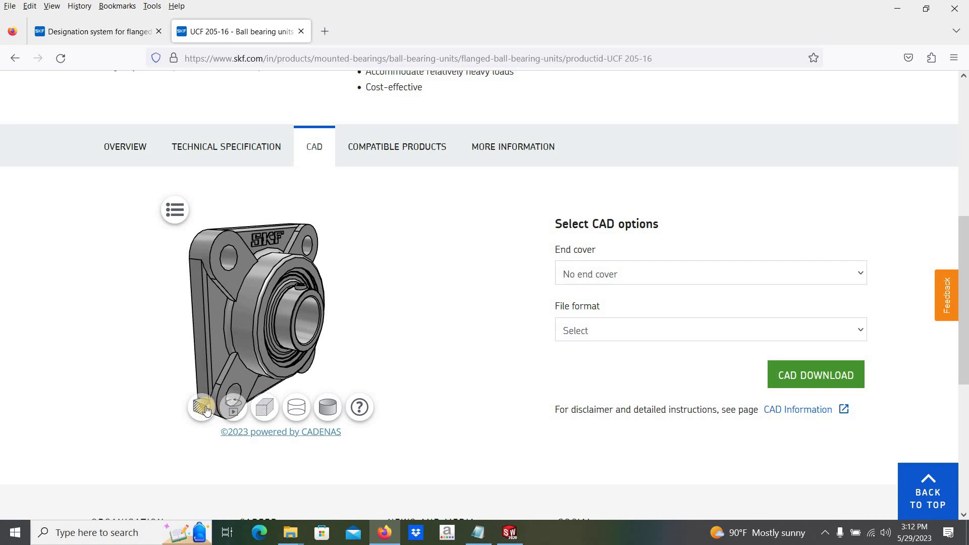
left_click(259, 259)
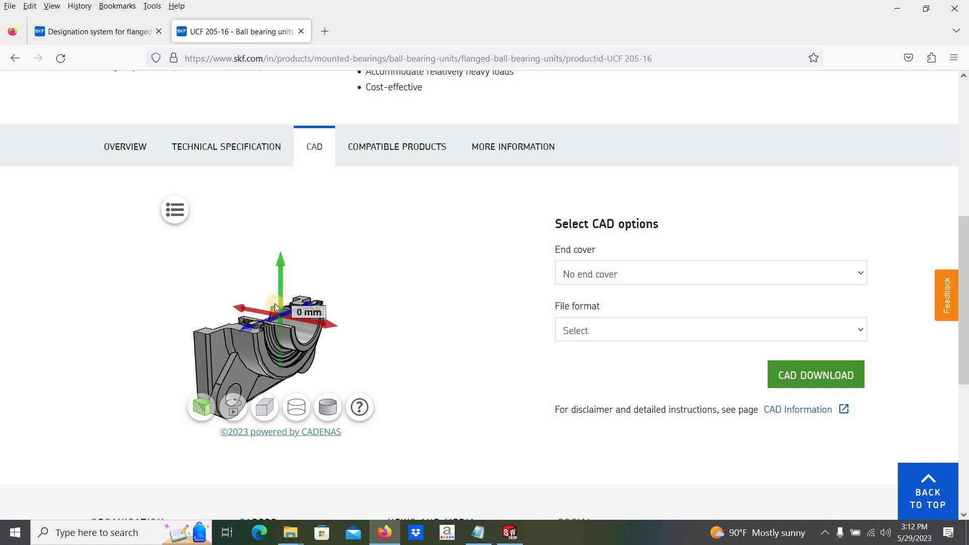
left_click_drag(279, 292, 277, 248)
left_click(234, 411)
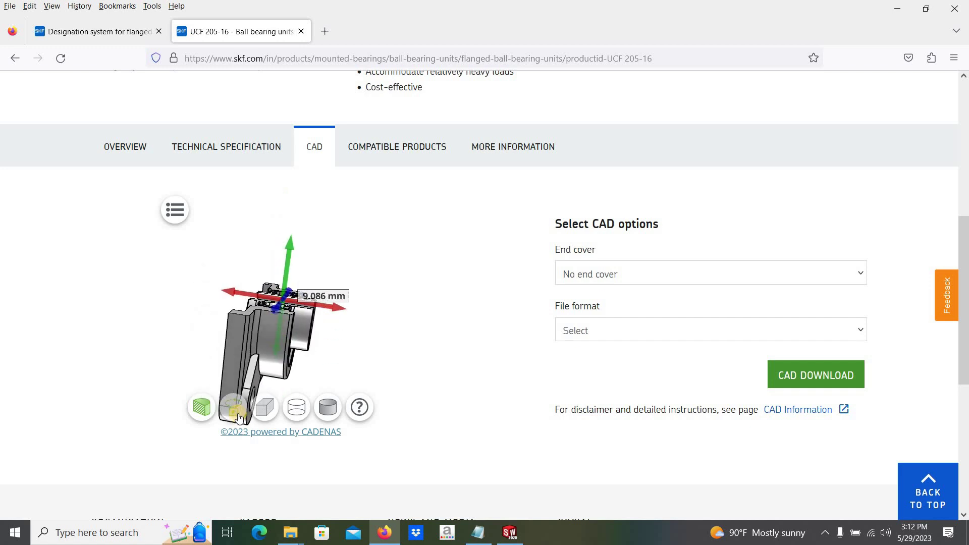
left_click(202, 407)
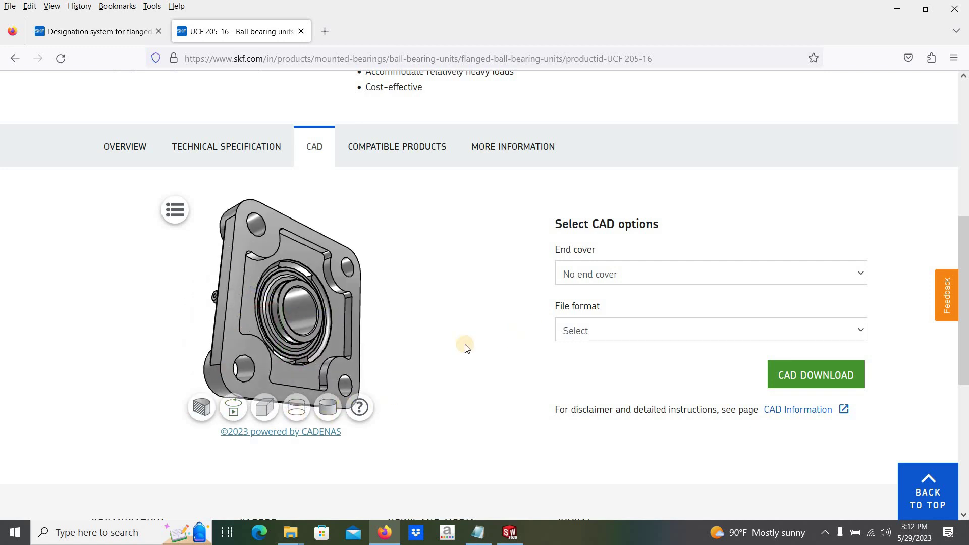
- Choose SolidWorks (>=2015) as the file format and start the CAD download
scroll(465, 342, "up", 3)
scroll(466, 345, "down", 4)
scroll(530, 341, "down", 5)
scroll(692, 257, "up", 4)
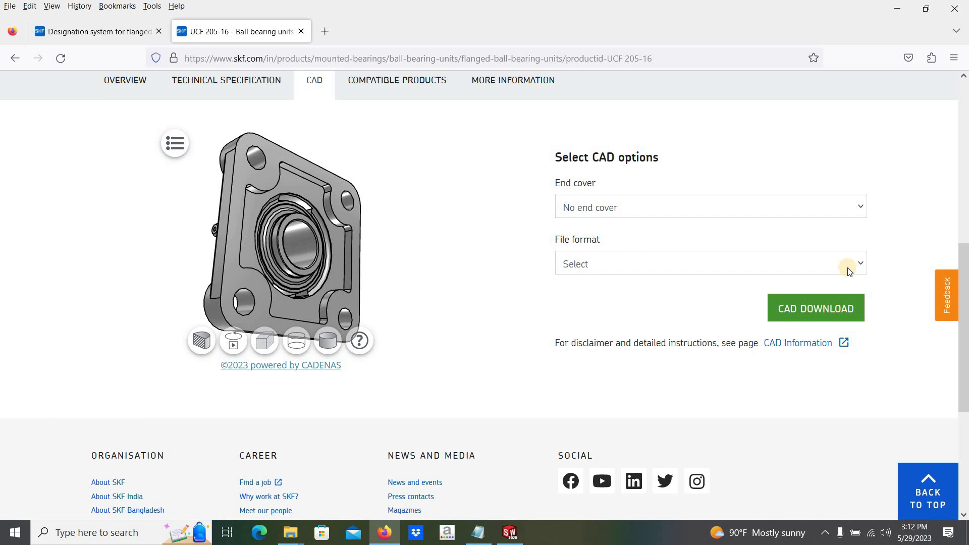
left_click(861, 262)
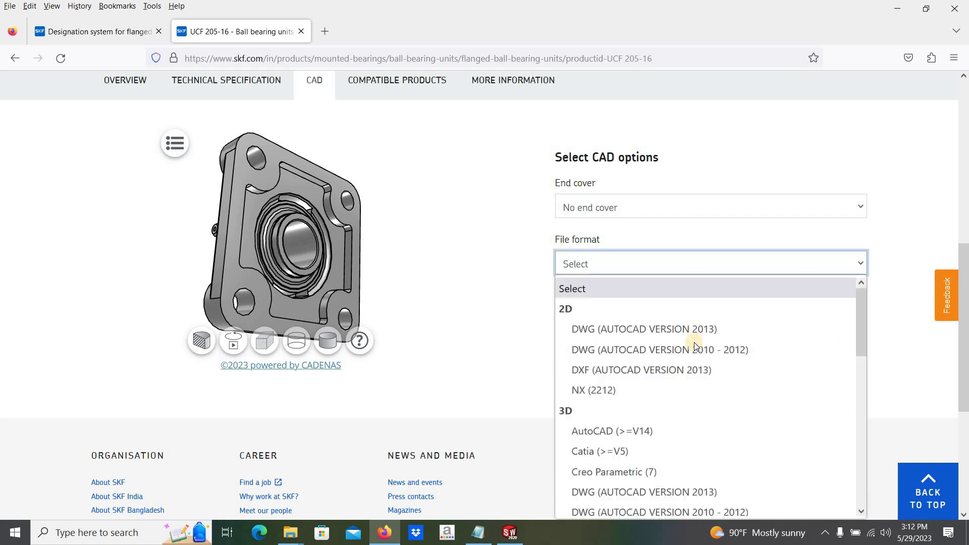
scroll(694, 349, "down", 2)
scroll(695, 350, "down", 5)
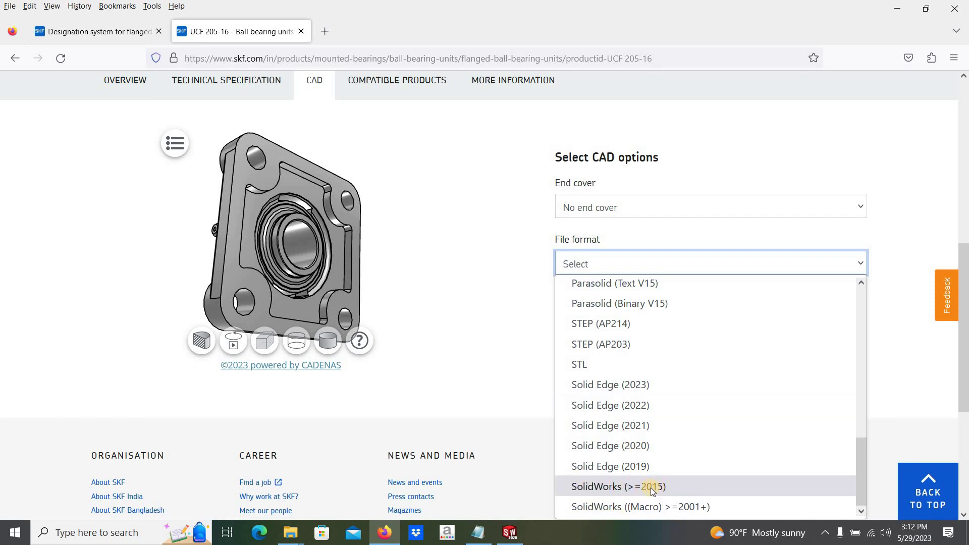
left_click(630, 490)
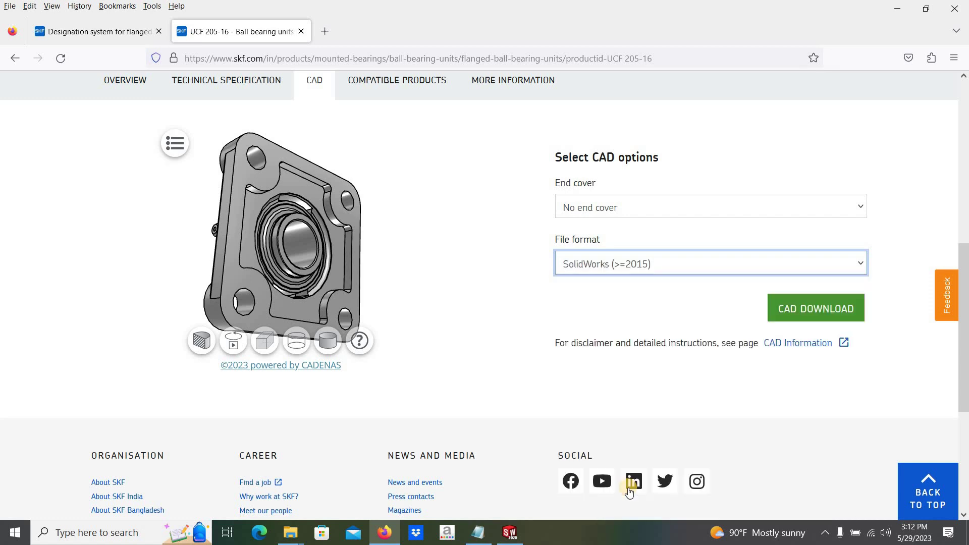
left_click(815, 312)
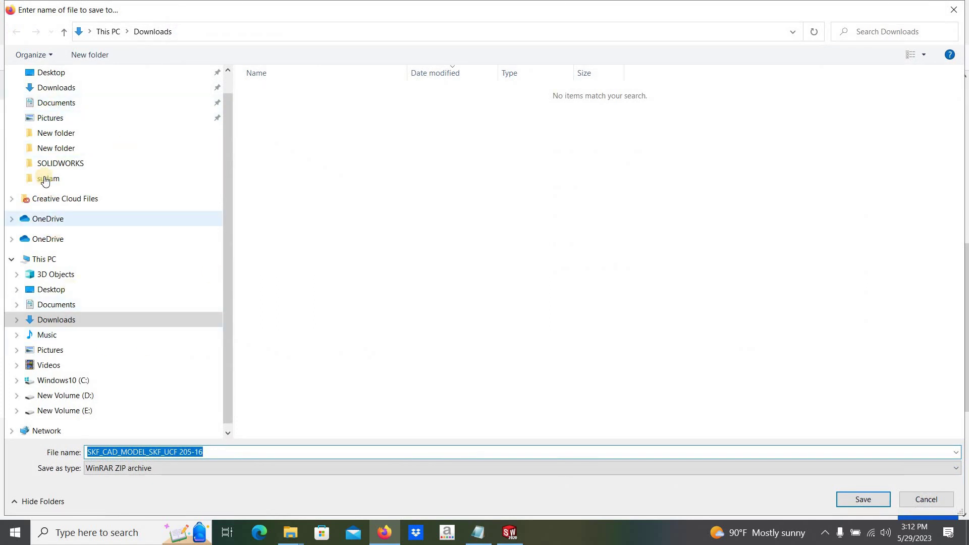
- Create the folder Desktop\bearings\i inch and save the CAD zip there
left_click(52, 73)
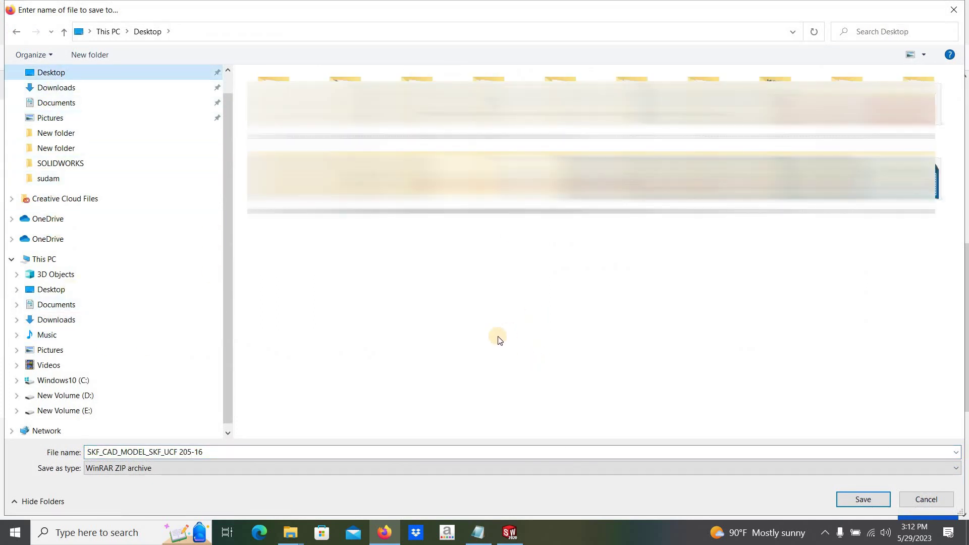
left_click(94, 60)
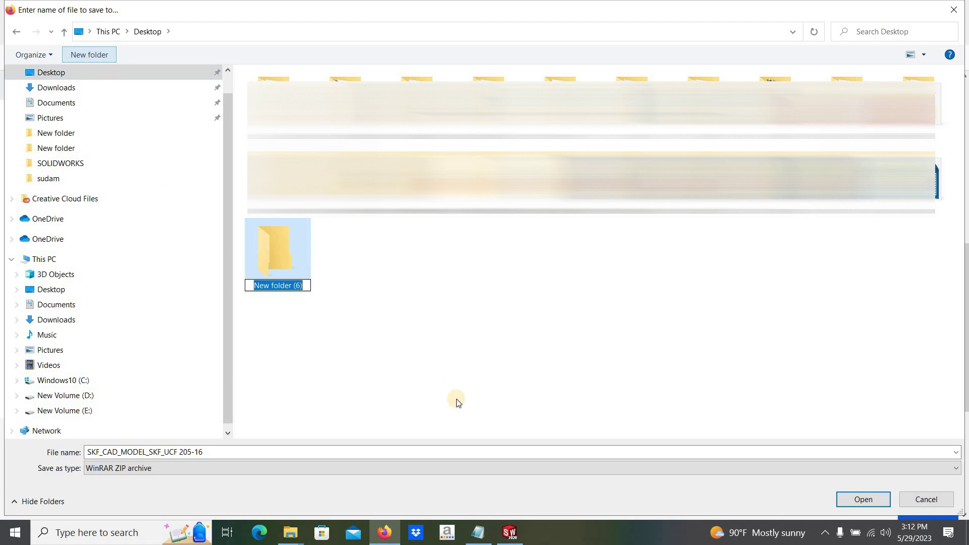
type("bearings")
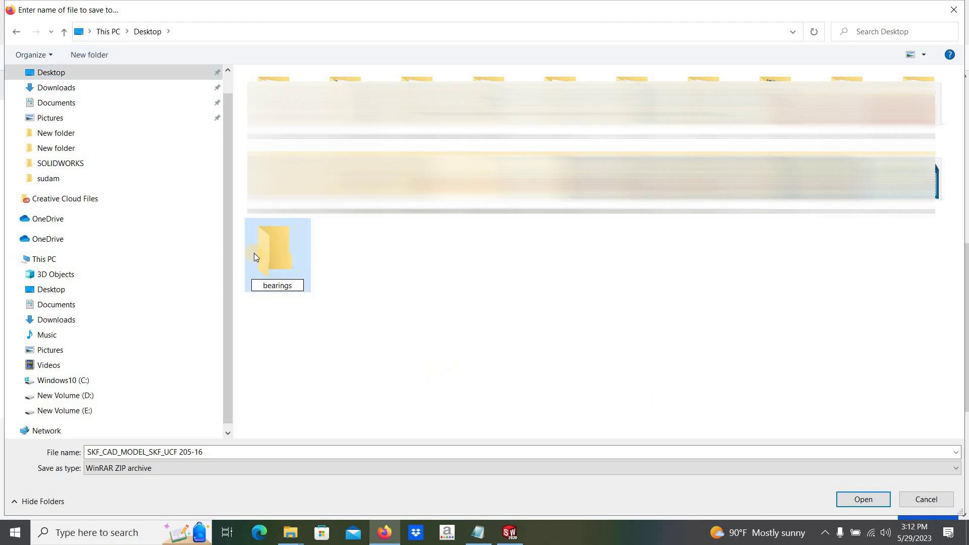
double_click(277, 257)
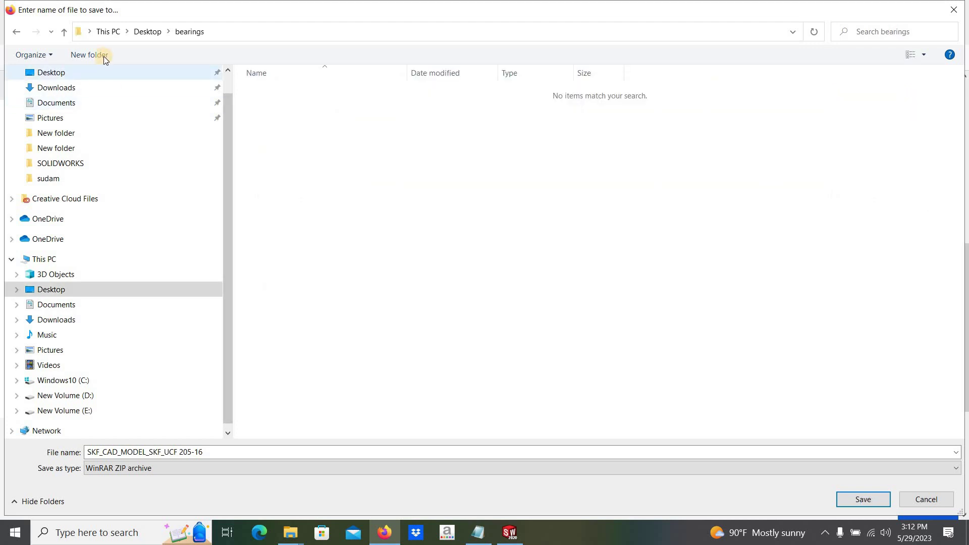
key("ctrl+shift+n")
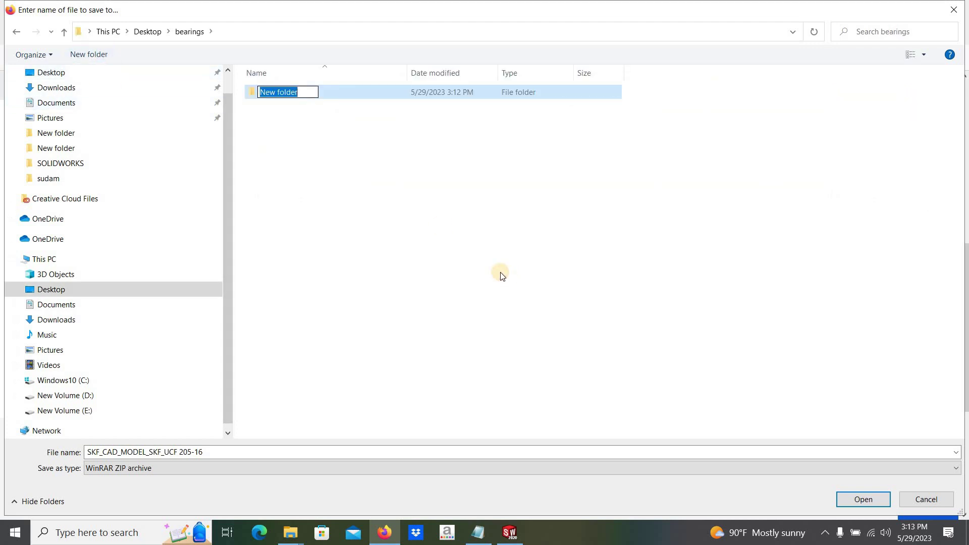
type("i in")
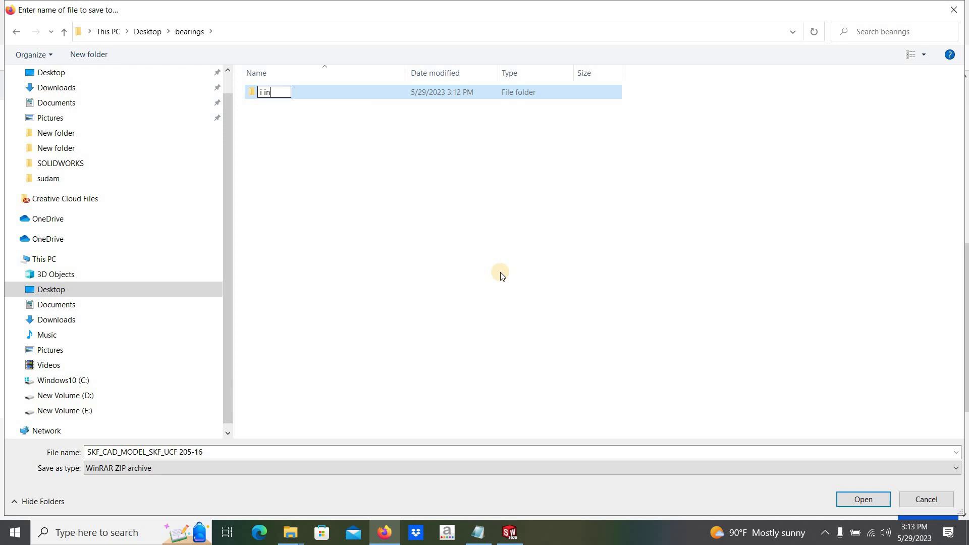
type("ch")
double_click(266, 93)
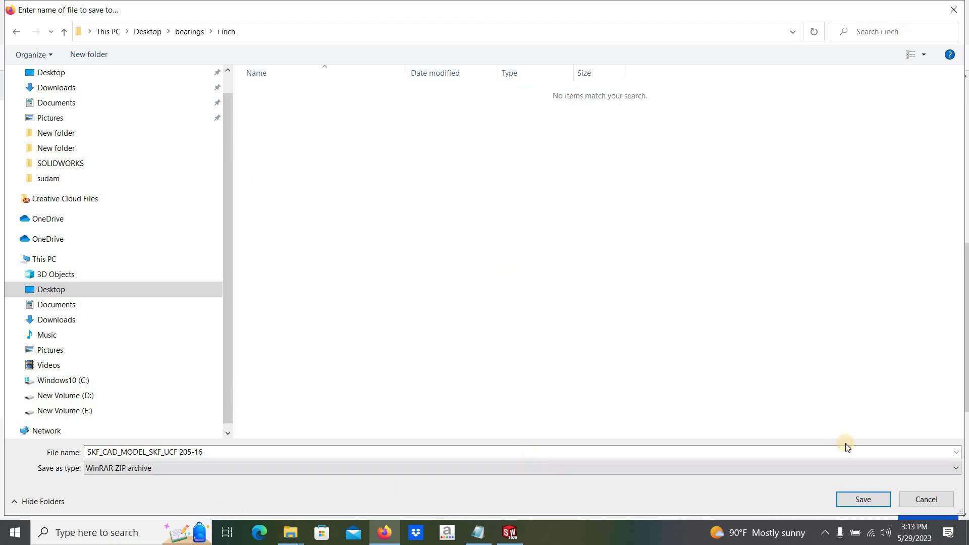
left_click(842, 497)
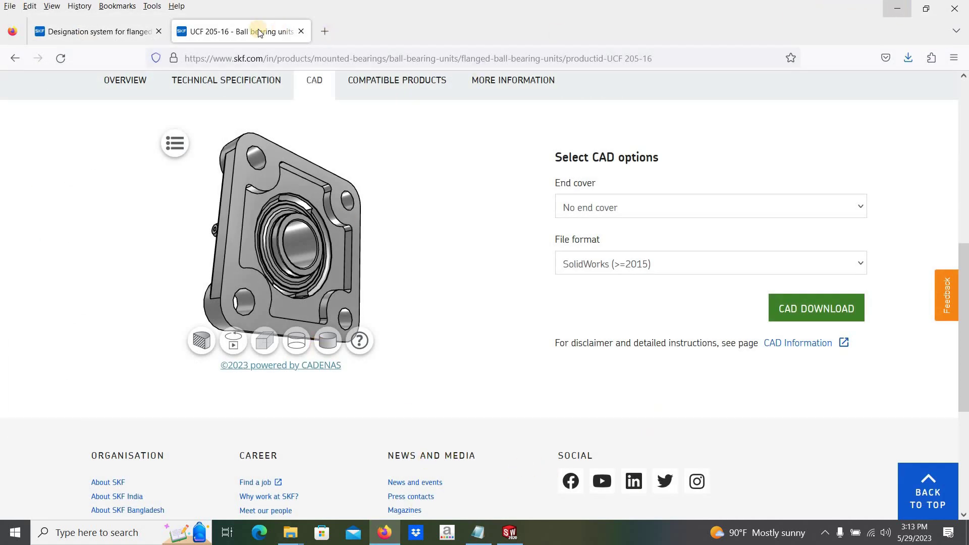
- Open the downloads list with Ctrl+J and show the zip in its folder
left_click(151, 6)
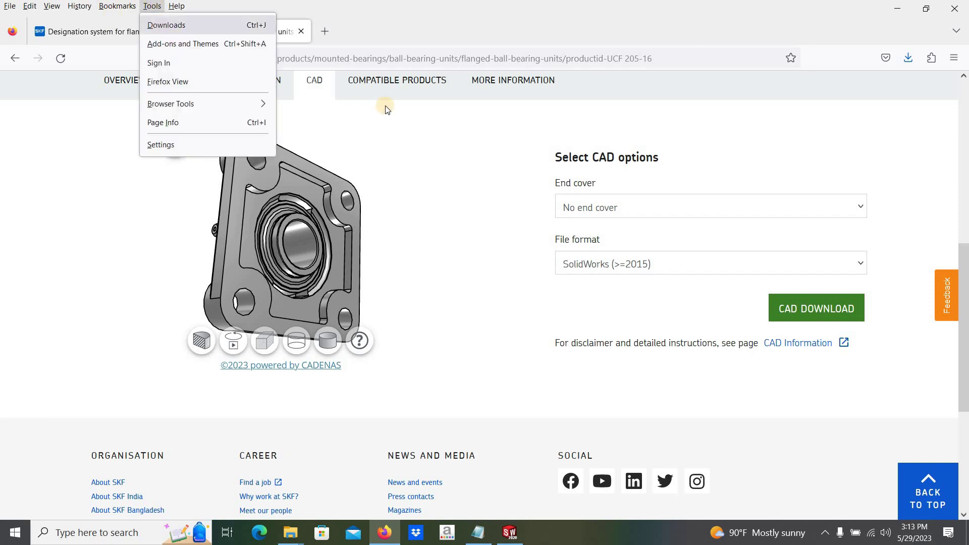
key("ctrl+j")
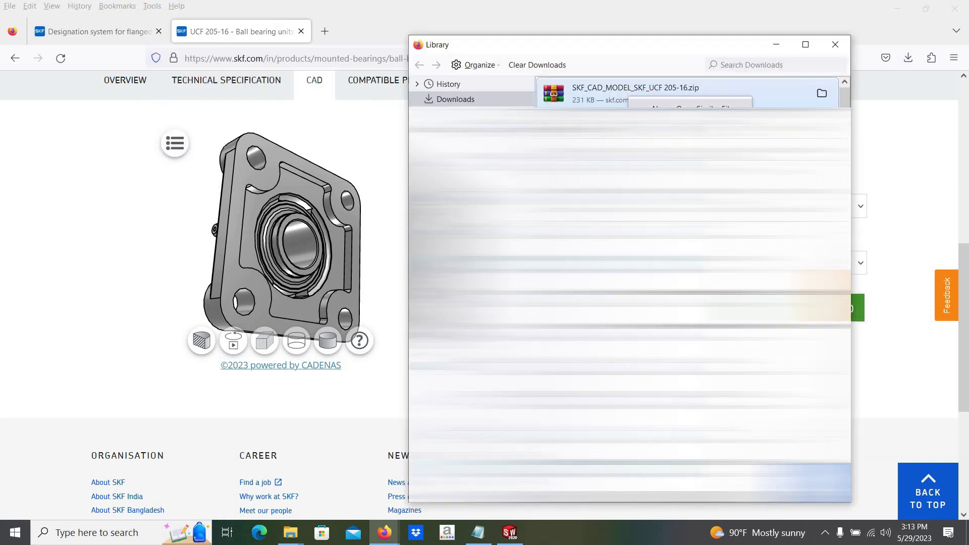
left_click(821, 93)
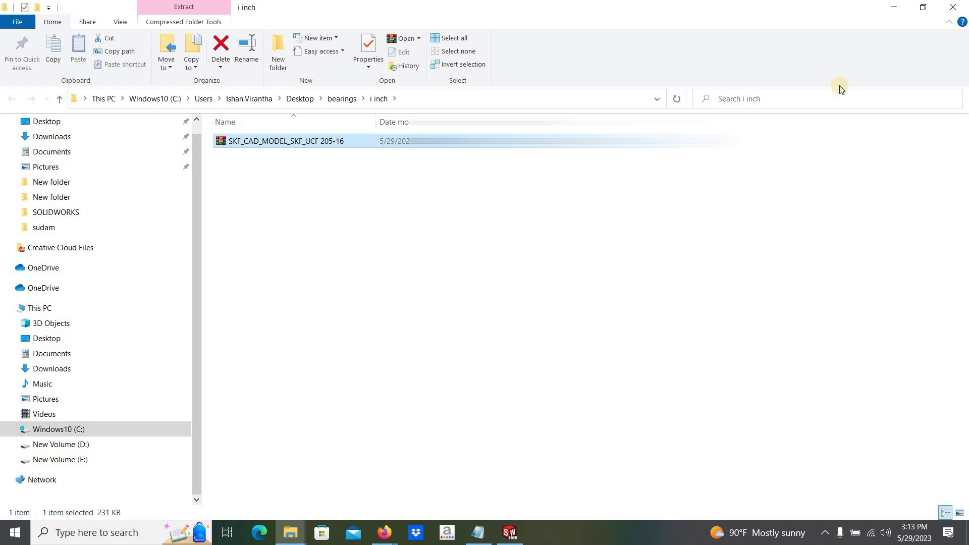
- Extract the downloaded zip in place, then open the SKF_UCF 205-16 assembly from its SOLIDWORKS folder
right_click(254, 144)
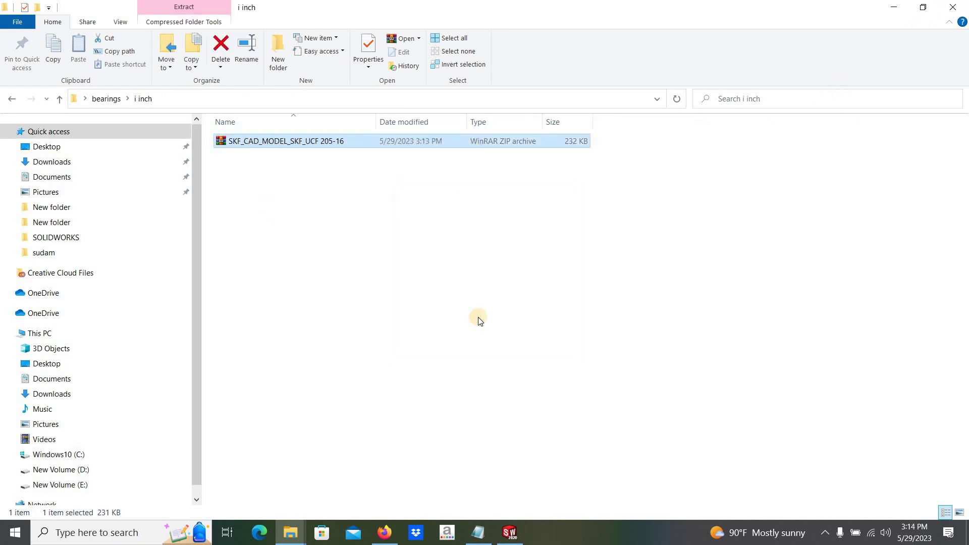
double_click(262, 146)
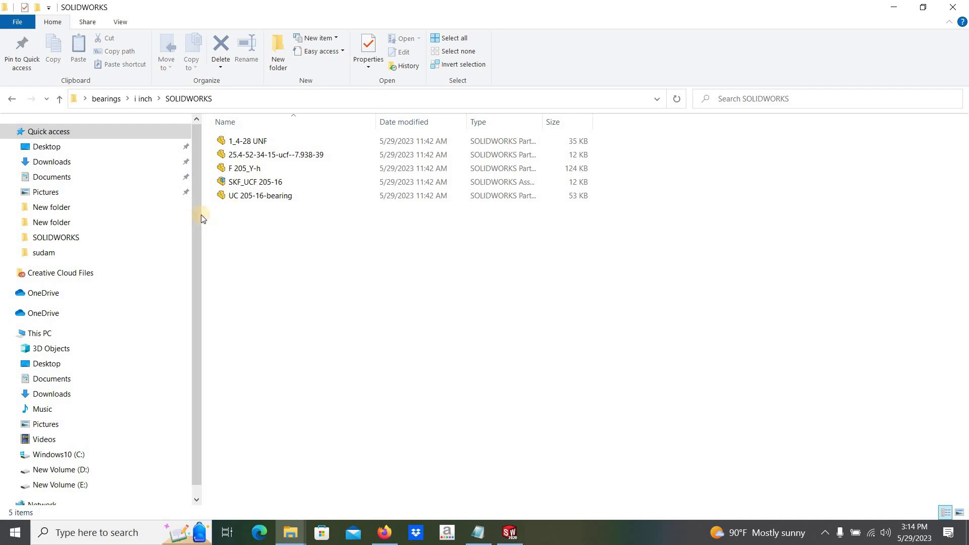
double_click(247, 183)
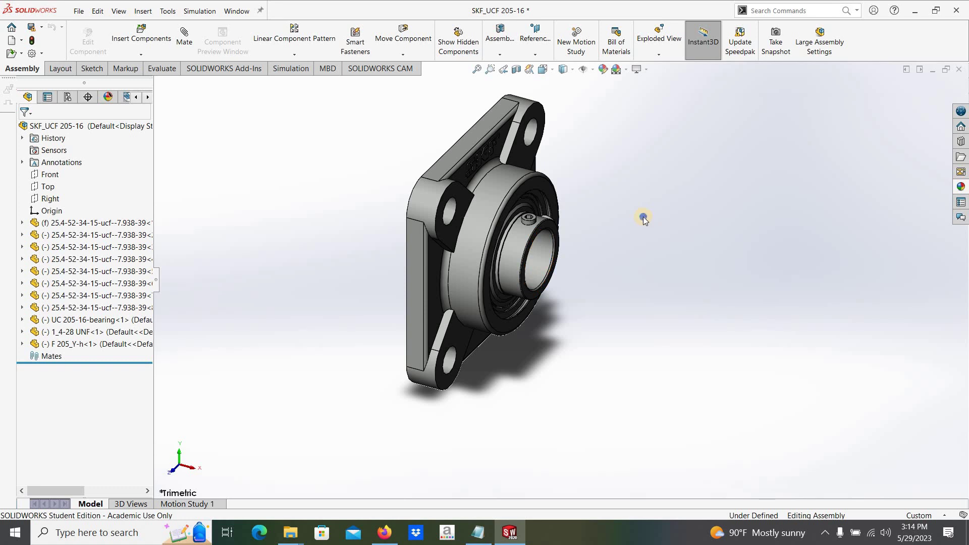
- Rotate the SKF_UCF 205-16 assembly so the SKF-marked flange and bore face the viewer
right_click(680, 269)
left_click_drag(598, 260, 508, 211)
left_click_drag(492, 244, 502, 273)
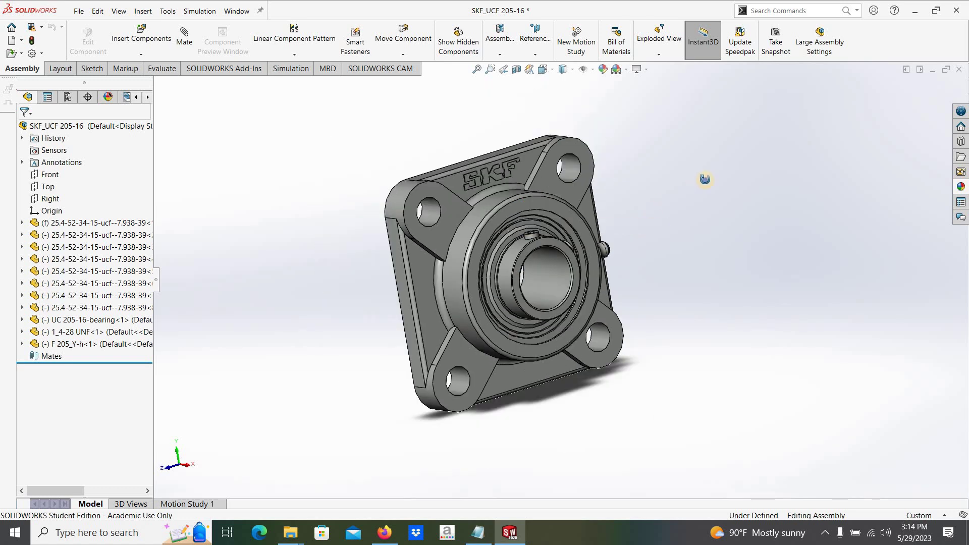
right_click(730, 189)
left_click(265, 250)
- Give the F 205_Y-h flanged housing a yellow part-level appearance
left_click(422, 279)
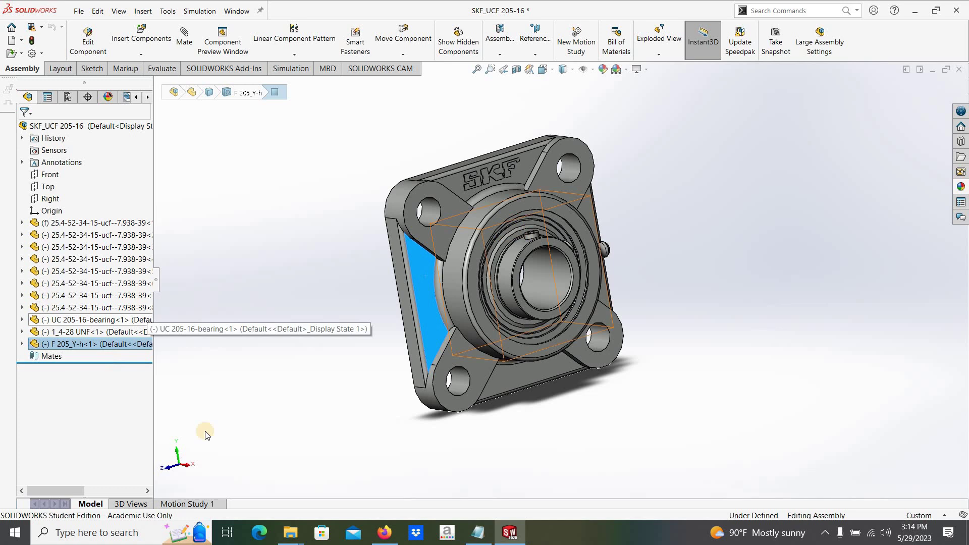
left_click(126, 344)
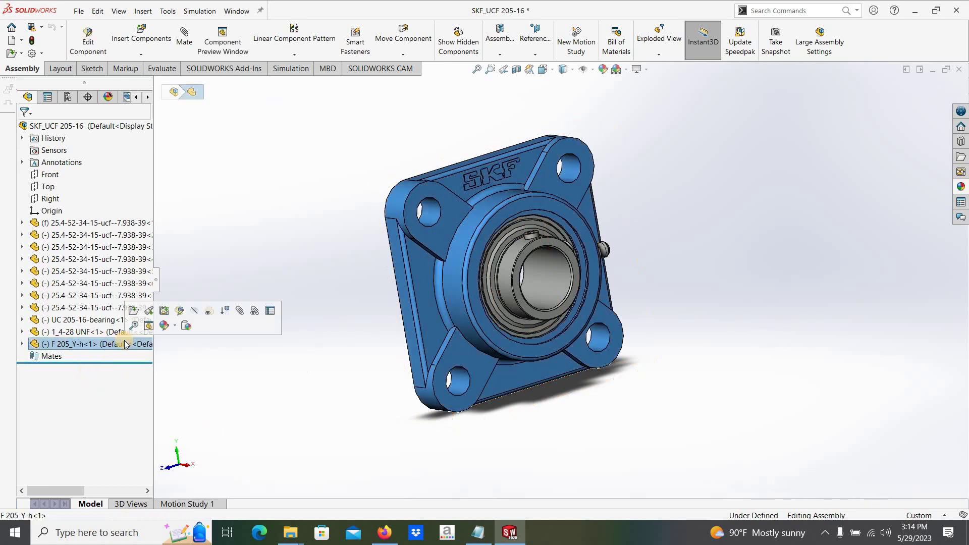
left_click(166, 326)
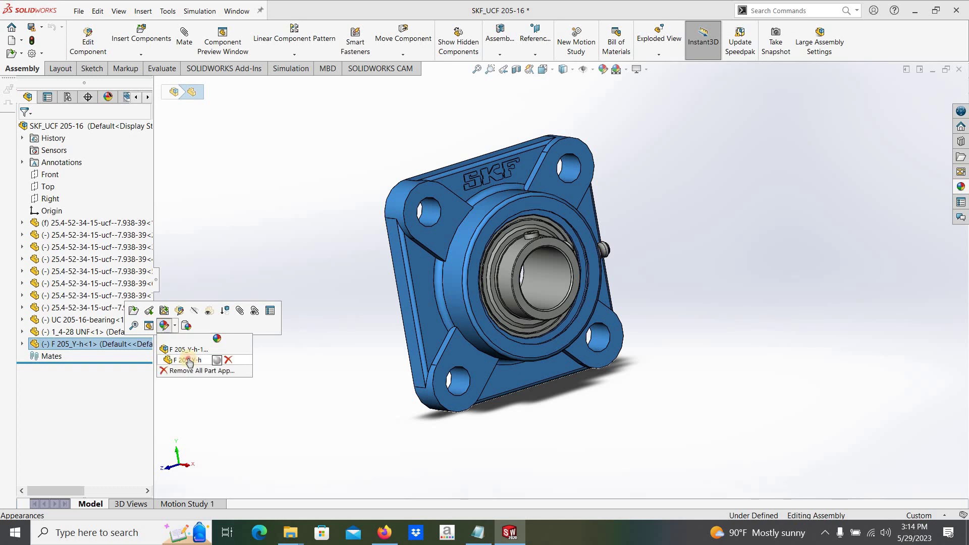
left_click(188, 360)
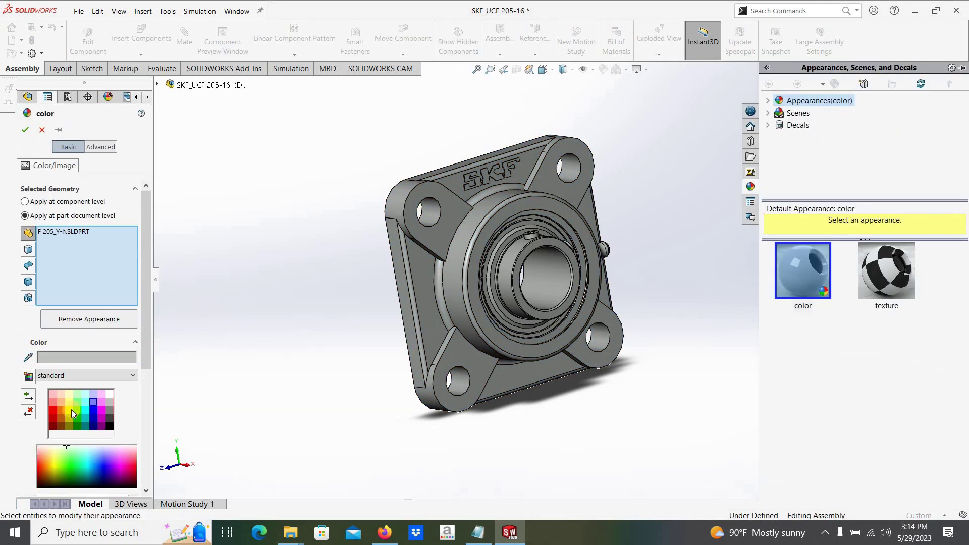
left_click(70, 410)
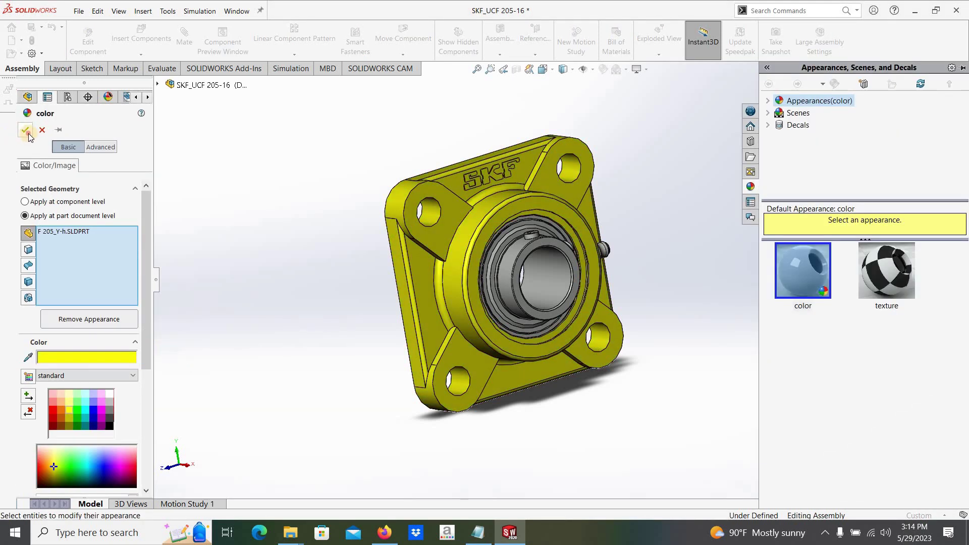
key("Return")
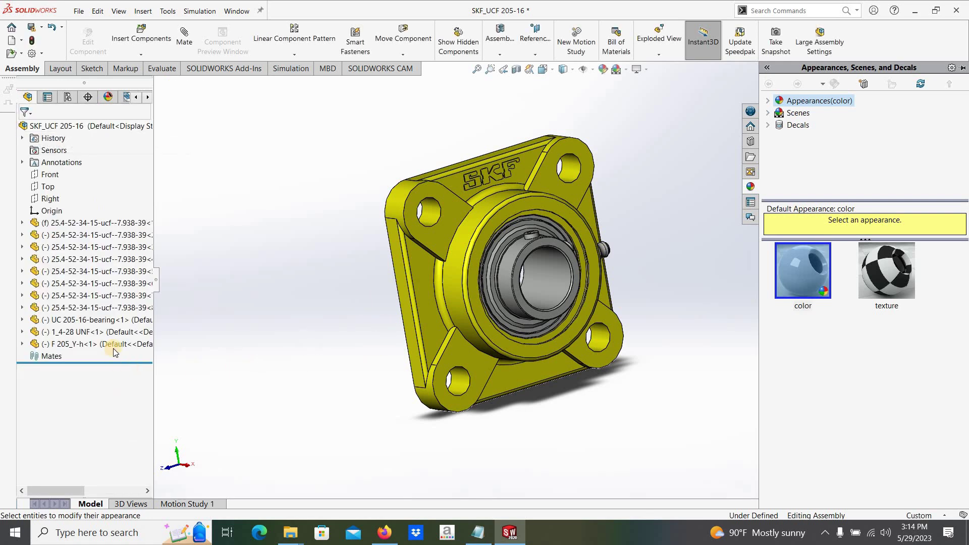
- Give the UC 205-16 bearing insert a lavender blue part-level appearance
left_click(103, 322)
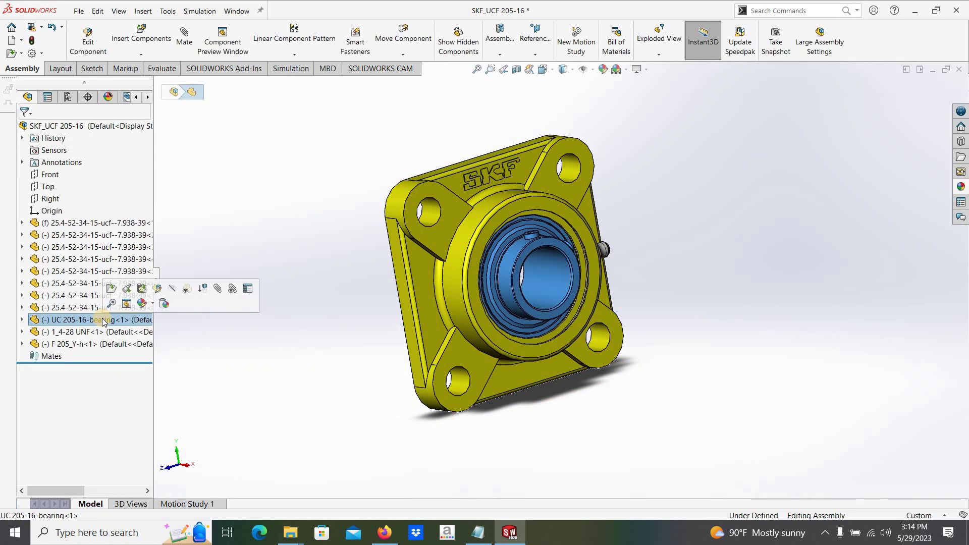
left_click(141, 303)
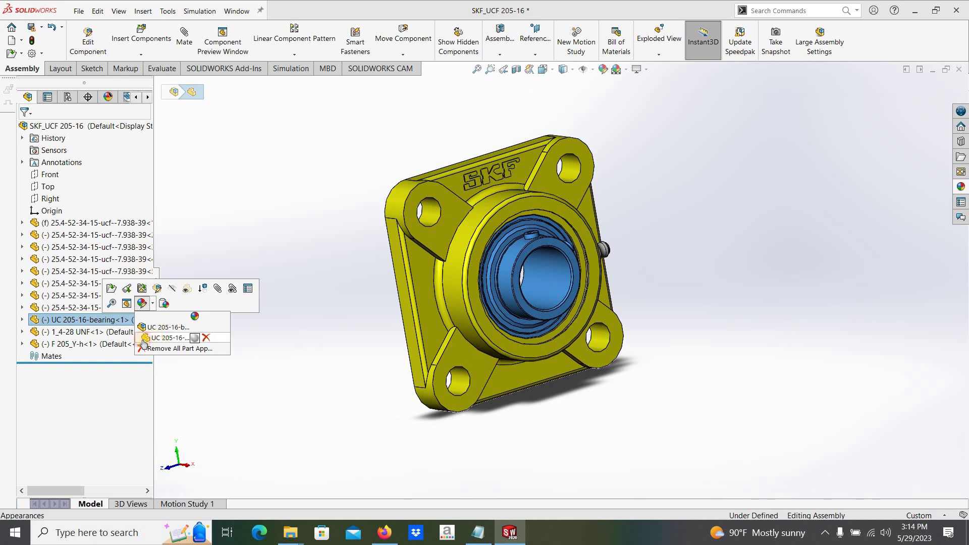
left_click(166, 338)
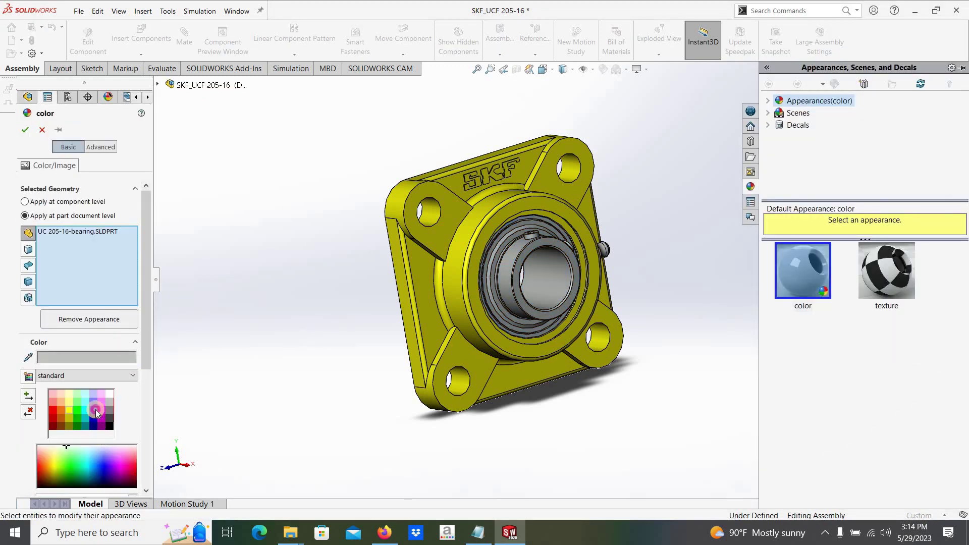
left_click(96, 412)
left_click(94, 402)
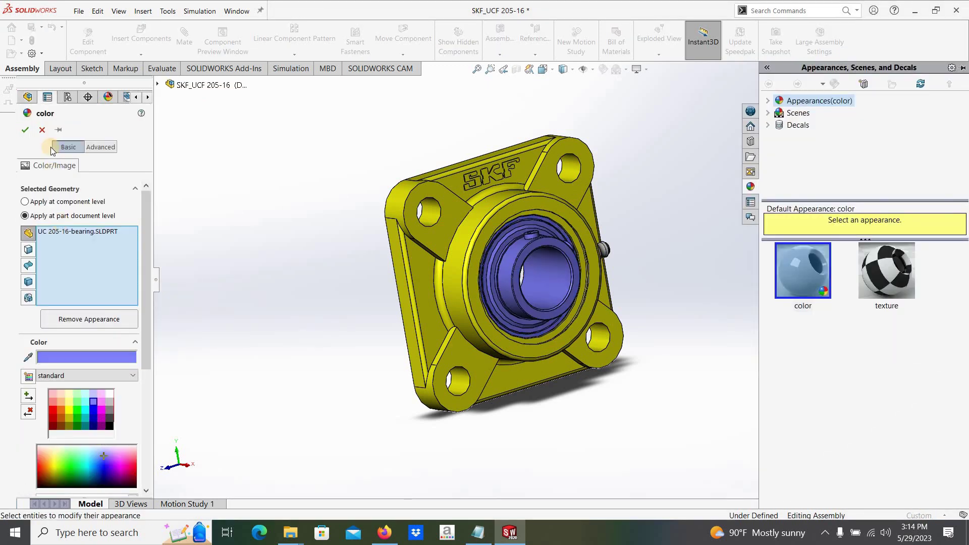
key("Return")
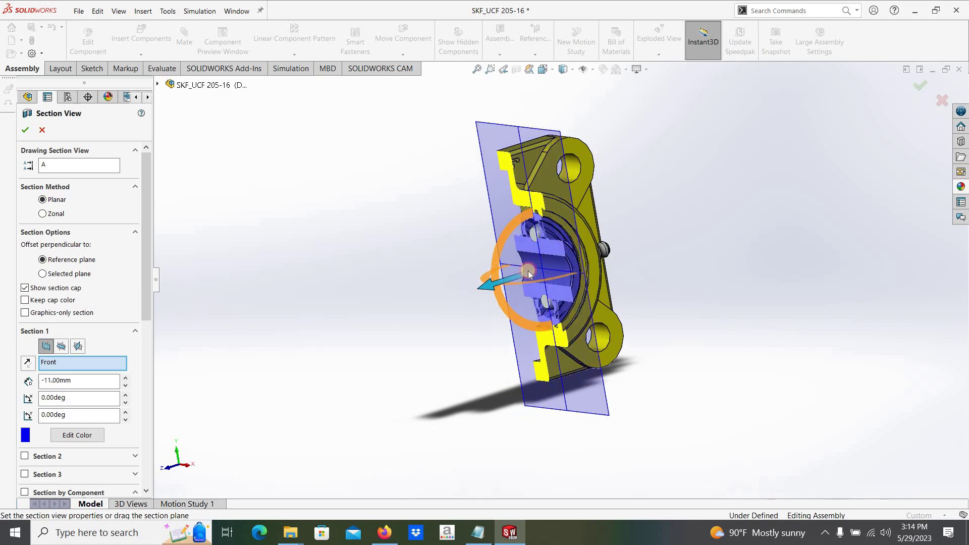
- Create a Front-plane section view of the bearing and drag the cutting plane to a 59.00 mm offset
left_click_drag(533, 269, 299, 331)
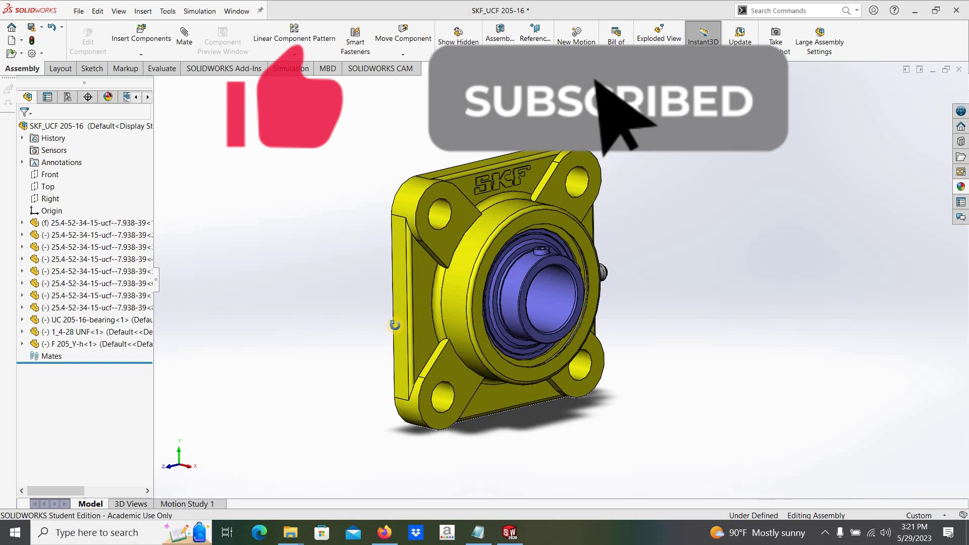
left_click_drag(339, 317, 534, 316)
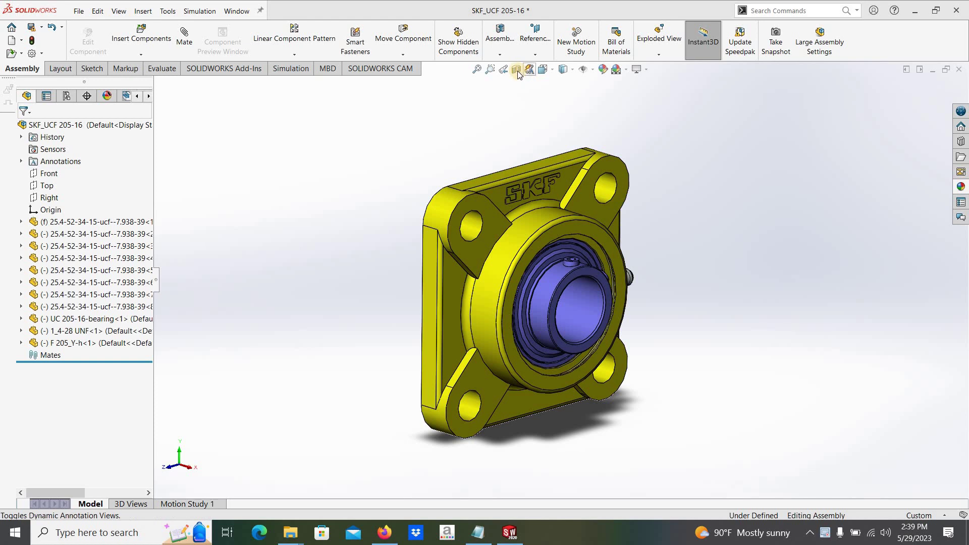
left_click(516, 71)
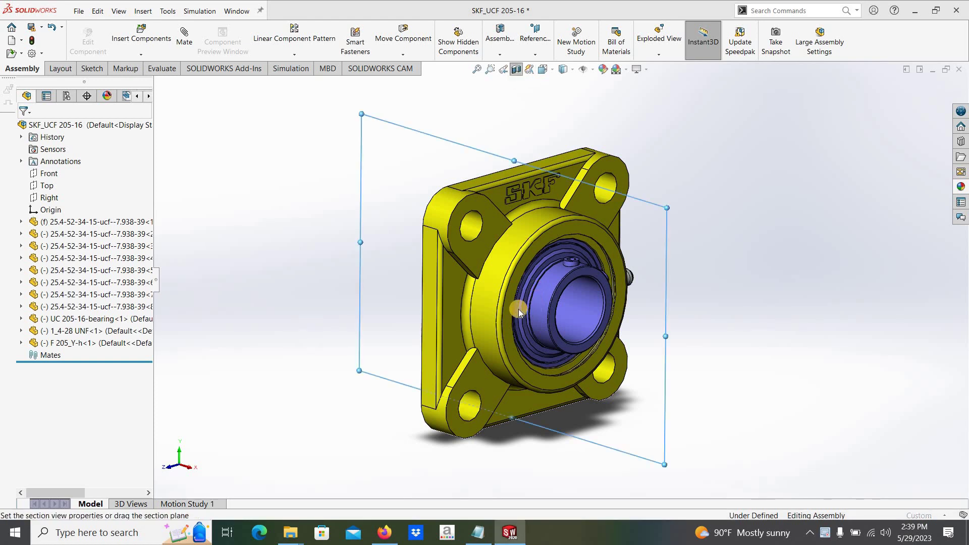
left_click_drag(605, 295, 382, 343)
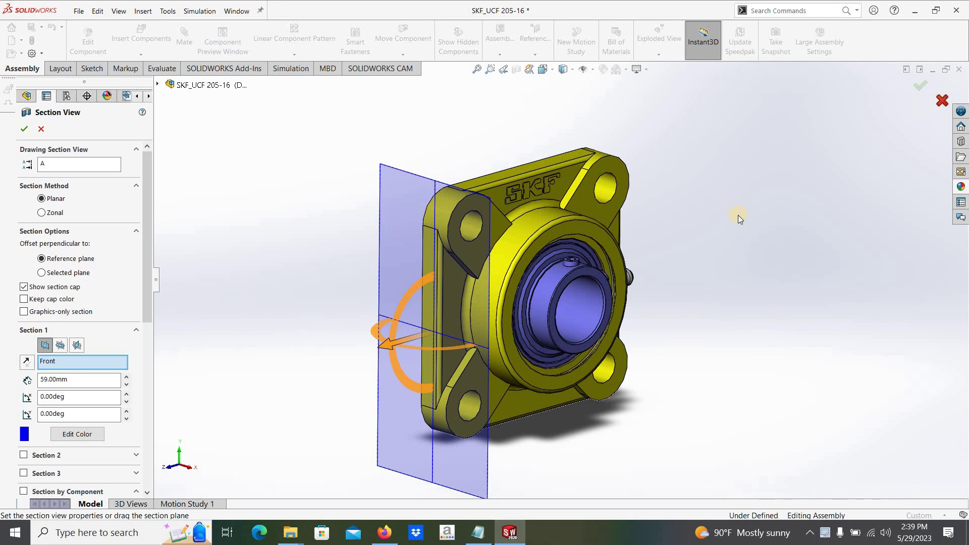